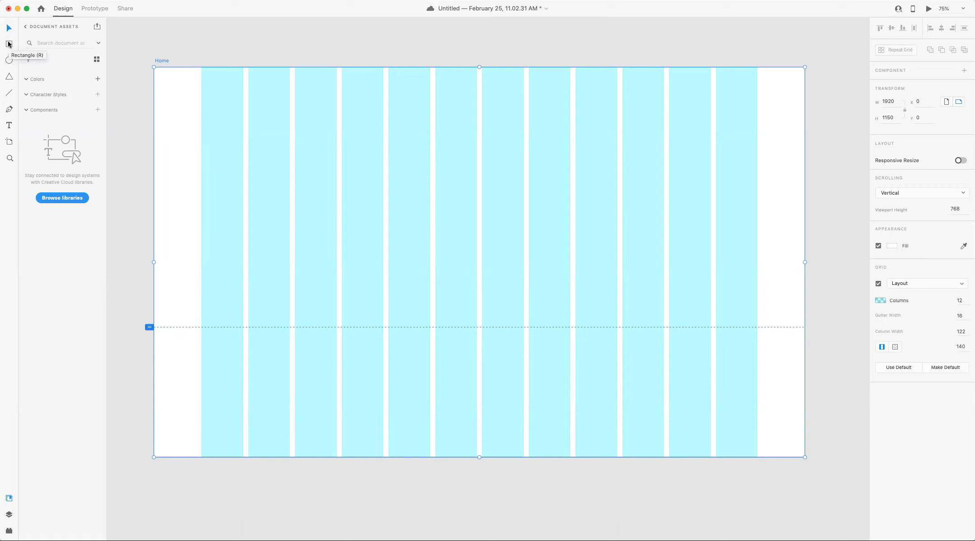
# Step: Save the document and draw a circle as wide as the second grid column at the top of the Home artboard
pyautogui.press('cmd+s')
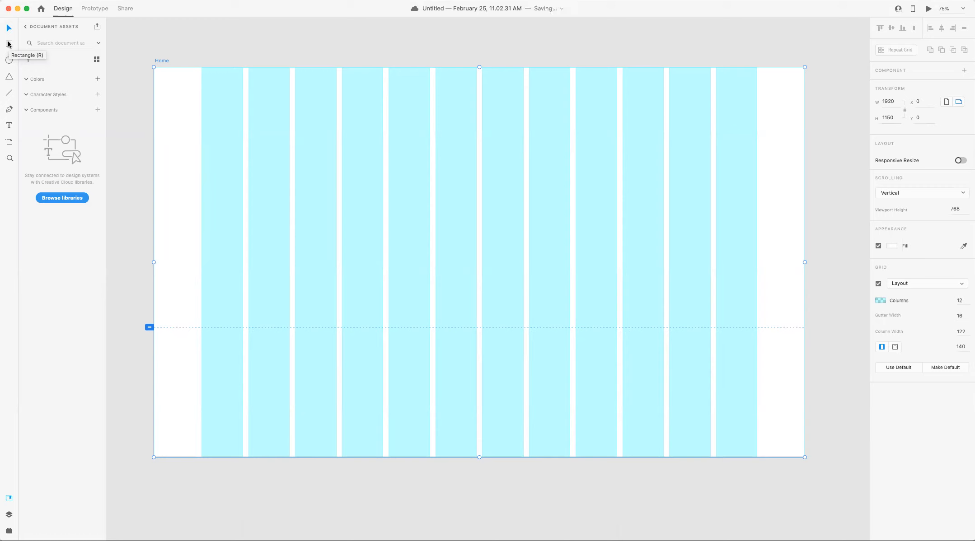
pyautogui.click(9, 60)
pyautogui.moveTo(212, 77); pyautogui.dragTo(251, 96)
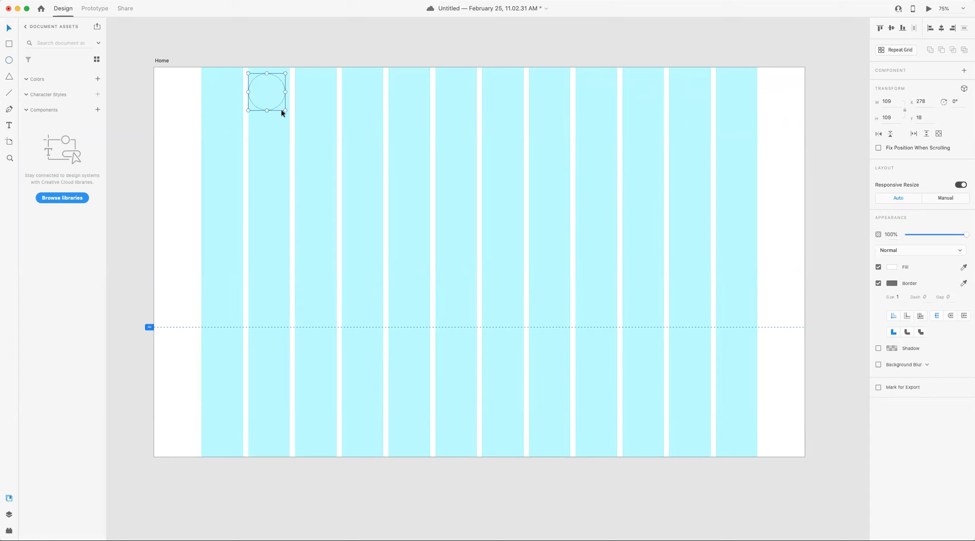
pyautogui.moveTo(286, 109); pyautogui.dragTo(287, 116)
# Step: Add the text "Button 1" at the fourth grid column, level with the circle, and centre-align it
pyautogui.click(8, 126)
pyautogui.click(342, 92)
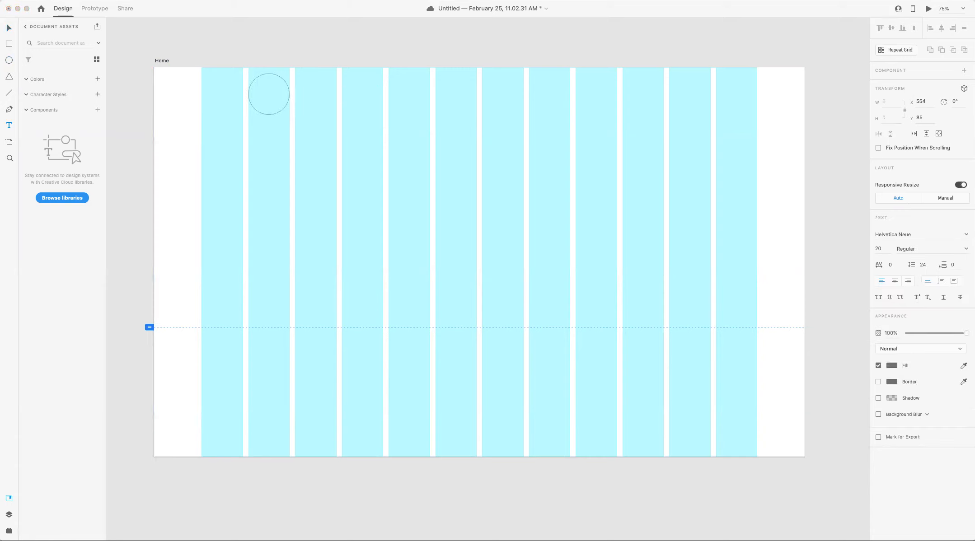
pyautogui.click(234, 15)
pyautogui.write('Button 1')
pyautogui.press('super+a')
pyautogui.click(894, 281)
pyautogui.click(401, 98)
pyautogui.moveTo(356, 98)
pyautogui.mouseDown()
pyautogui.moveTo(397, 107)
pyautogui.moveTo(355, 95)
pyautogui.mouseUp()
pyautogui.press('super+z')
pyautogui.click(352, 94)
pyautogui.click(420, 130)
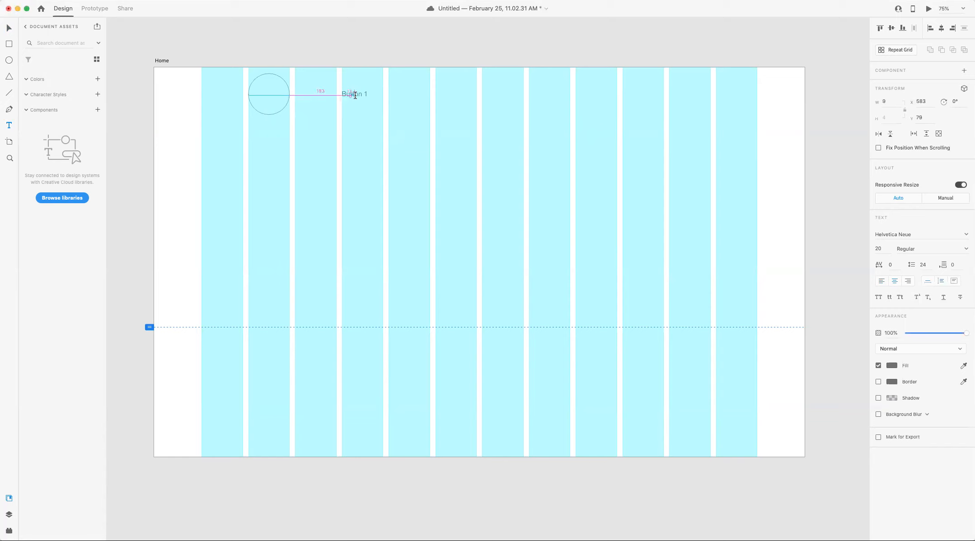
# Step: Centre the Button 1 label in the fourth grid column and duplicate it into an evenly spaced row of six labels
pyautogui.click(6, 27)
pyautogui.moveTo(354, 94); pyautogui.dragTo(360, 91)
pyautogui.moveTo(398, 95); pyautogui.dragTo(405, 94)
pyautogui.keyDown('shift'); pyautogui.click(360, 94); pyautogui.keyUp('shift')
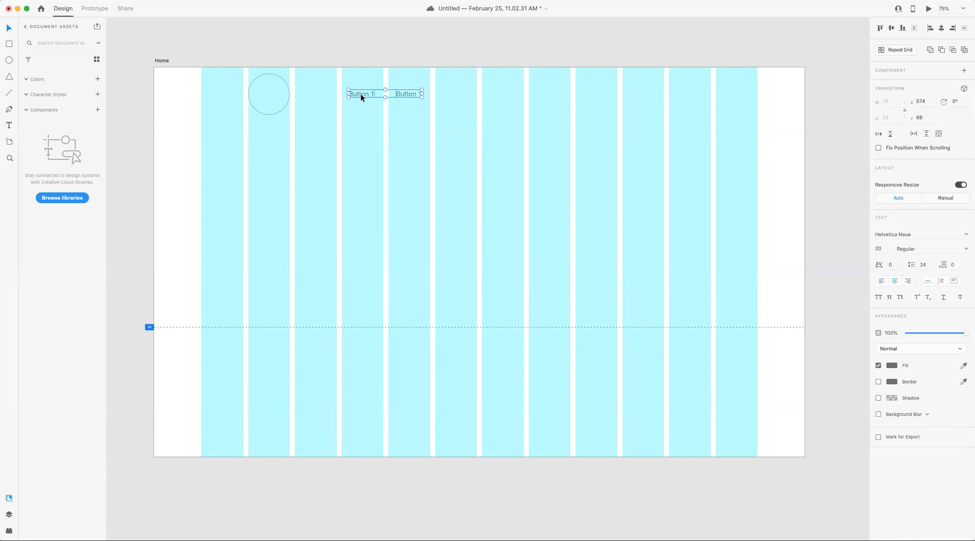
pyautogui.moveTo(363, 94); pyautogui.dragTo(458, 100)
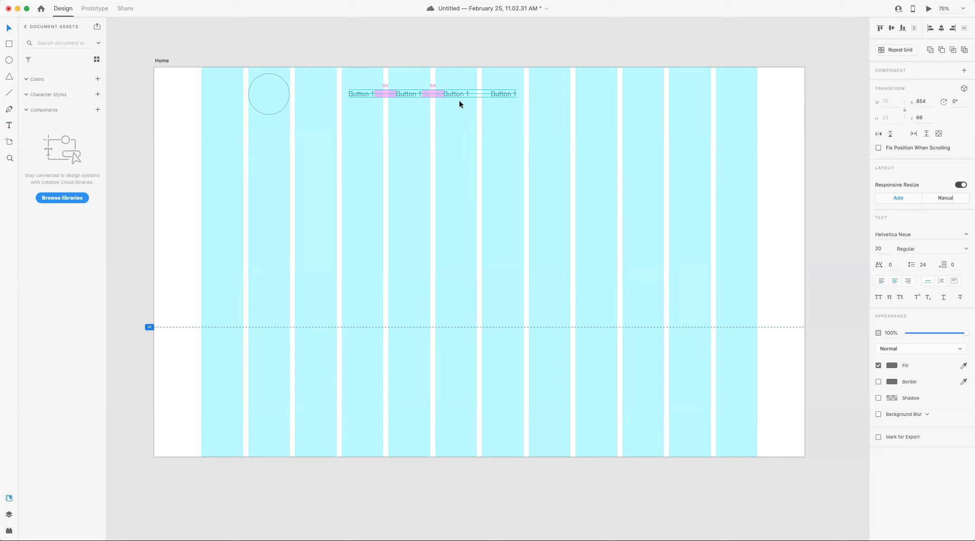
pyautogui.moveTo(460, 100); pyautogui.dragTo(552, 95)
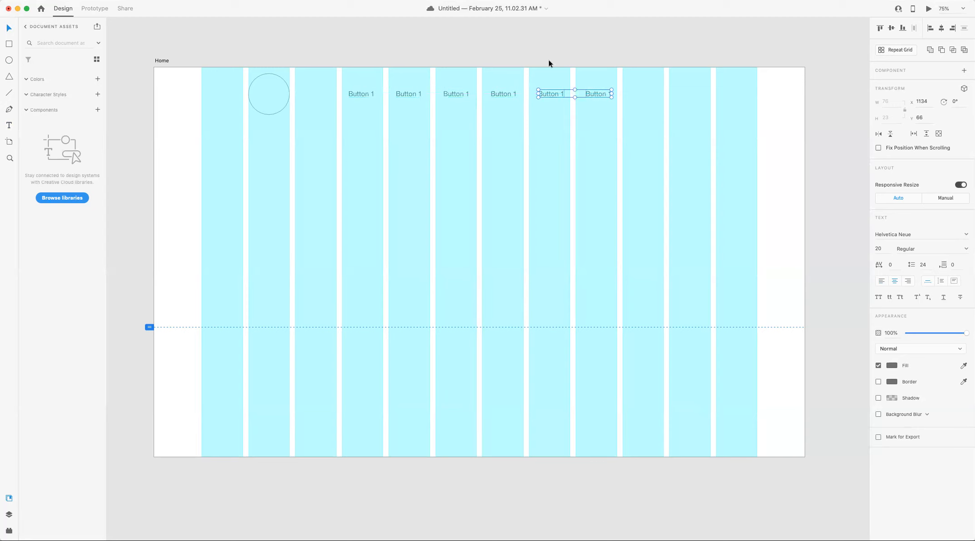
pyautogui.click(676, 140)
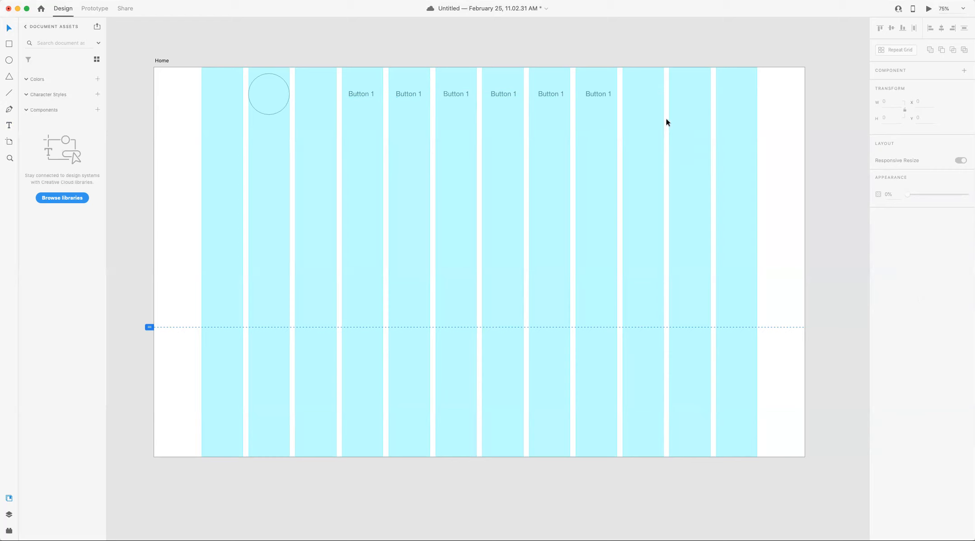
# Step: Draw a rectangle about 1920 × 553 across the full artboard width and place it below the button row at about Y 174
pyautogui.click(9, 44)
pyautogui.moveTo(154, 113); pyautogui.dragTo(804, 299)
pyautogui.moveTo(459, 137); pyautogui.dragTo(460, 151)
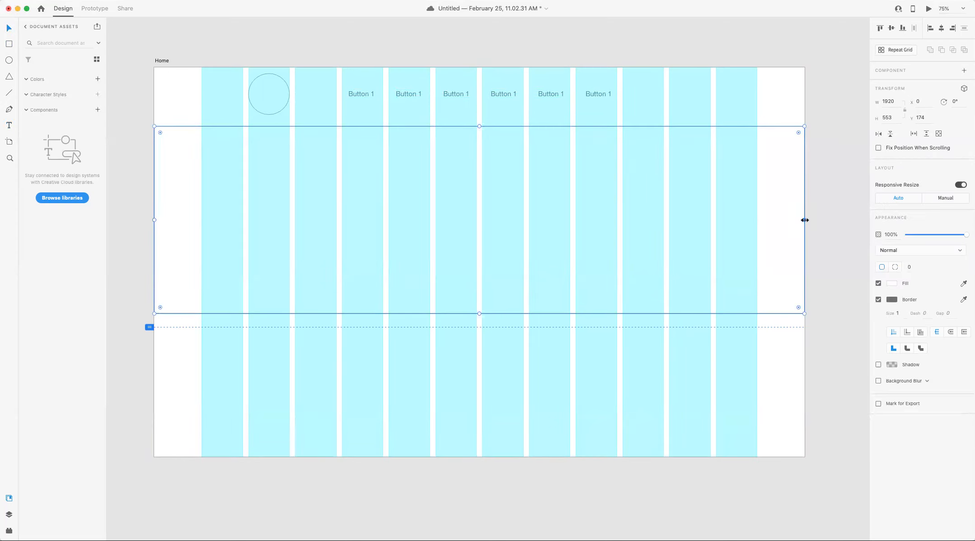
# Step: Narrow the large rectangle to 1364 wide, spanning the second through eleventh grid columns, and set its height to 550
pyautogui.moveTo(805, 220); pyautogui.dragTo(663, 221)
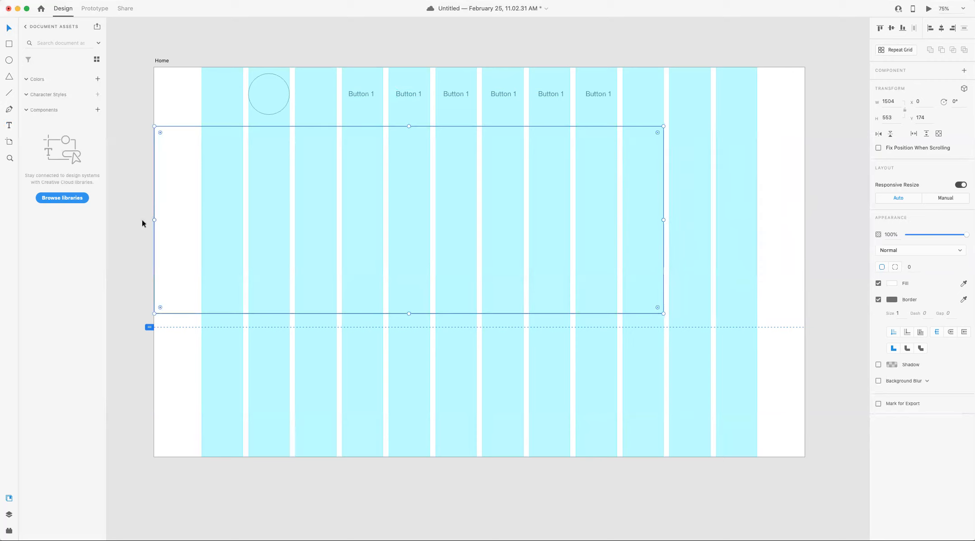
pyautogui.moveTo(156, 220); pyautogui.dragTo(249, 227)
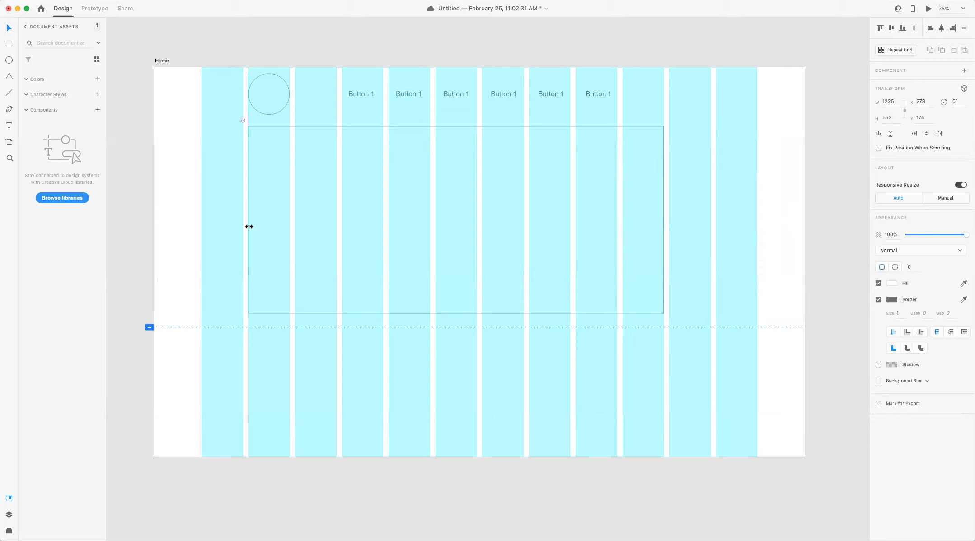
pyautogui.moveTo(664, 219); pyautogui.dragTo(710, 224)
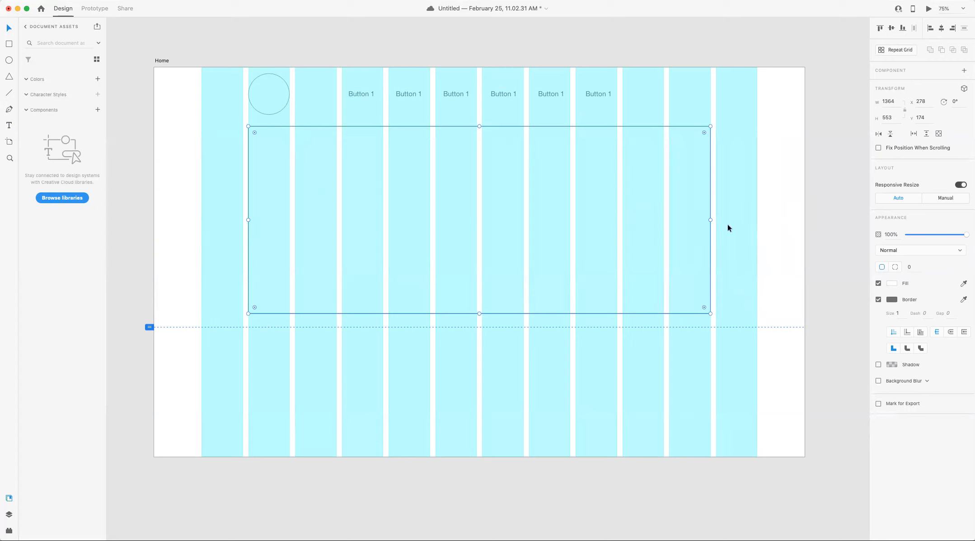
pyautogui.moveTo(710, 218)
pyautogui.mouseDown()
pyautogui.moveTo(810, 220)
pyautogui.moveTo(709, 229)
pyautogui.mouseUp()
pyautogui.click(895, 116)
pyautogui.write('550')
pyautogui.press('Return')
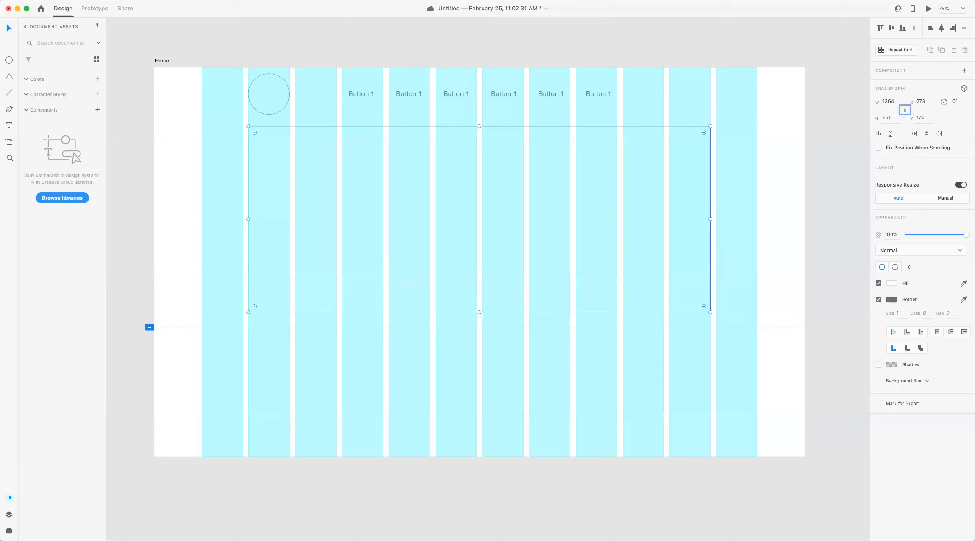
pyautogui.click(791, 193)
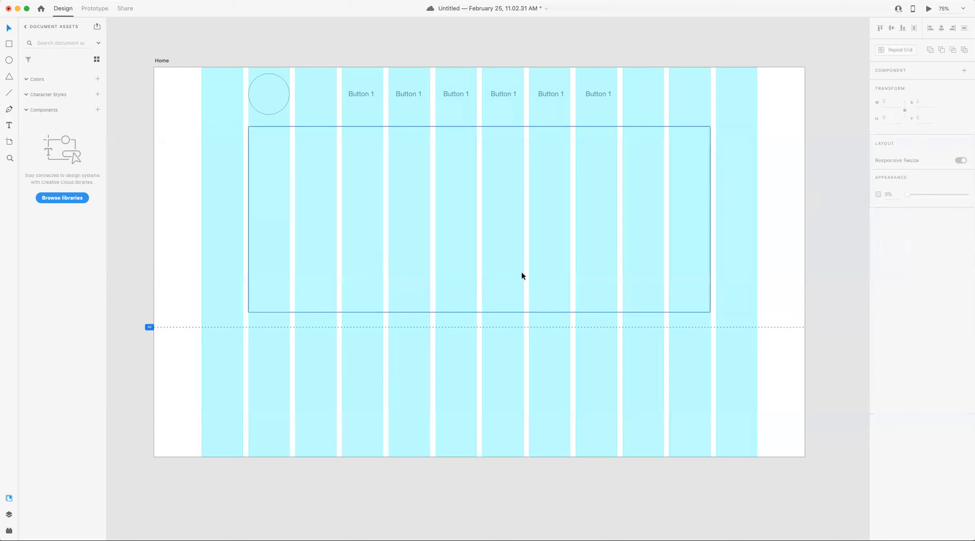
pyautogui.click(822, 337)
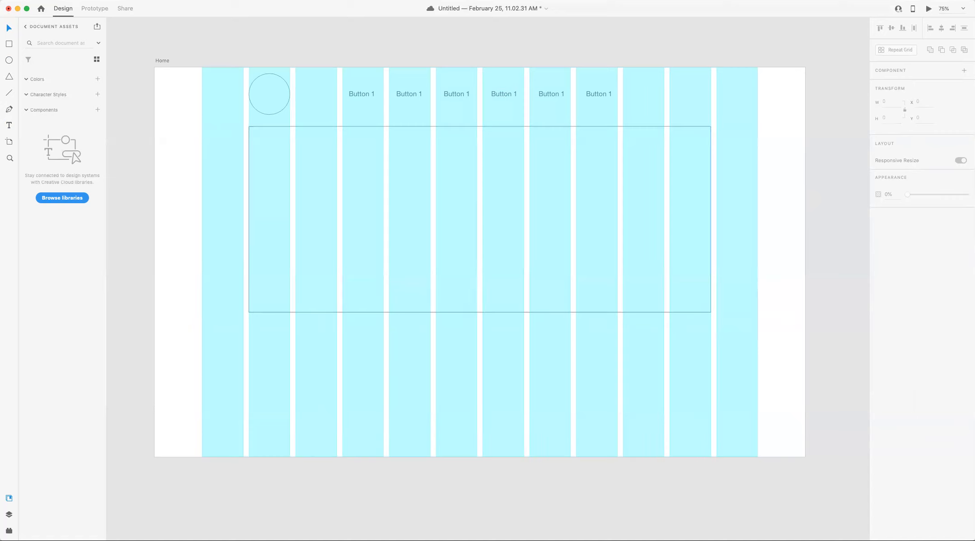
# Step: Add a left-aligned text box about 808 wide inside the large rectangle reading "Attention Grabbing Text!"
pyautogui.click(8, 125)
pyautogui.moveTo(349, 173); pyautogui.dragTo(623, 255)
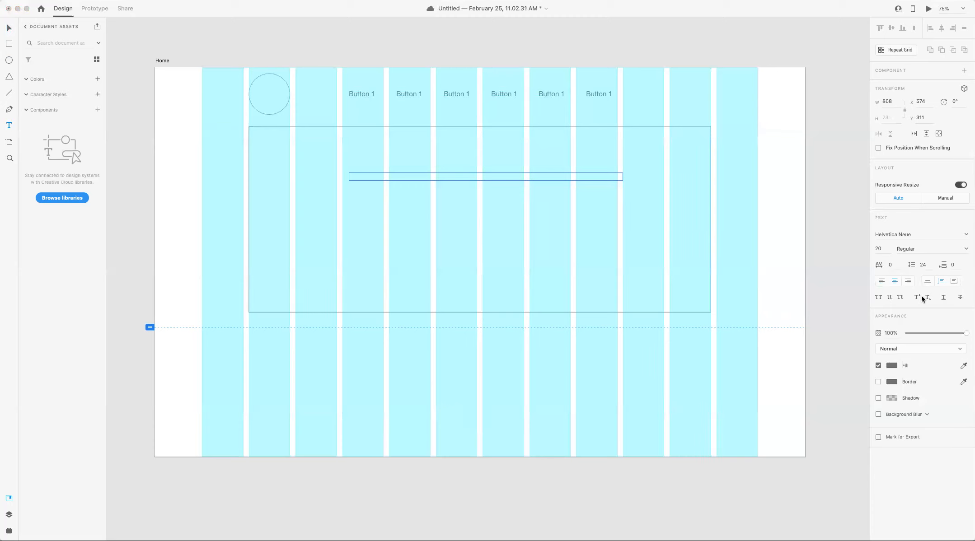
pyautogui.click(881, 281)
pyautogui.click(182, 124)
pyautogui.click(10, 30)
pyautogui.click(200, 37)
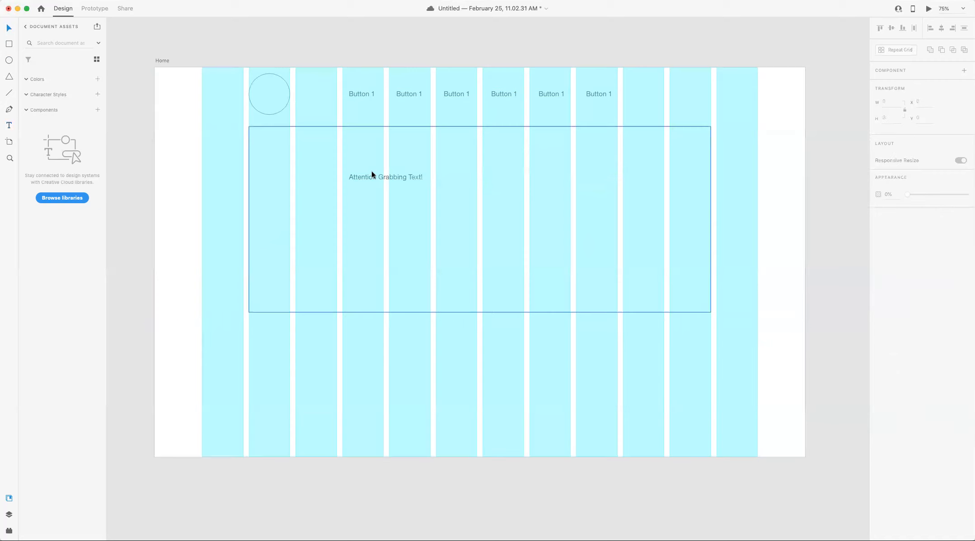
# Step: Move the "Attention Grabbing Text!" line down to the rectangle's vertical middle, starting at the fourth grid column's left edge
pyautogui.click(372, 172)
pyautogui.click(238, 40)
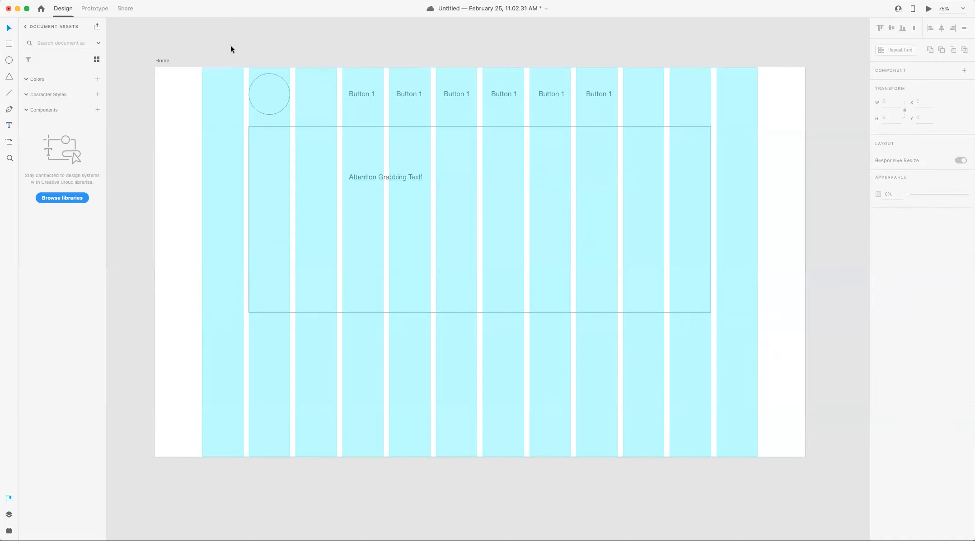
pyautogui.moveTo(370, 175); pyautogui.dragTo(364, 220)
pyautogui.click(163, 70)
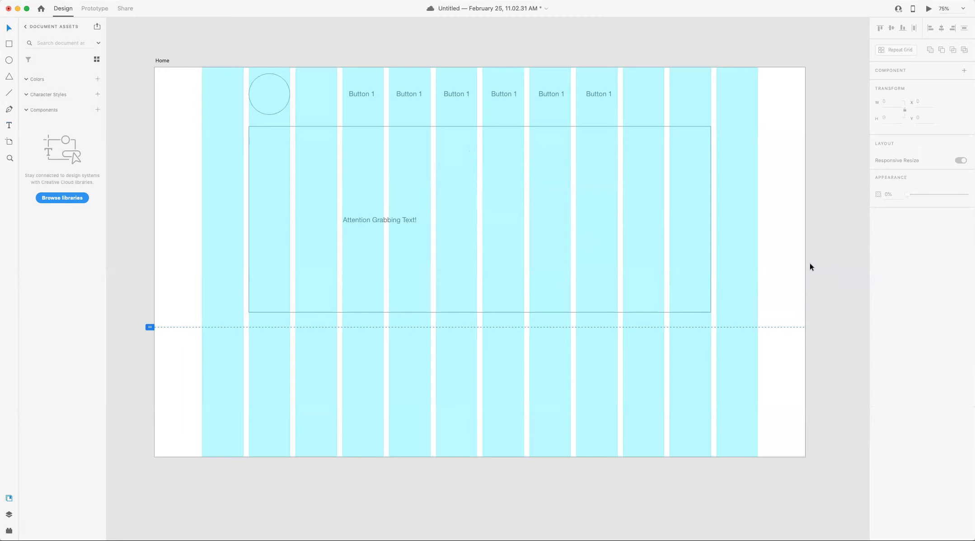
# Step: Add the text "Header 2" below the large rectangle and the fold line, starting at the fourth grid column
pyautogui.scroll(-2, 809, 263)
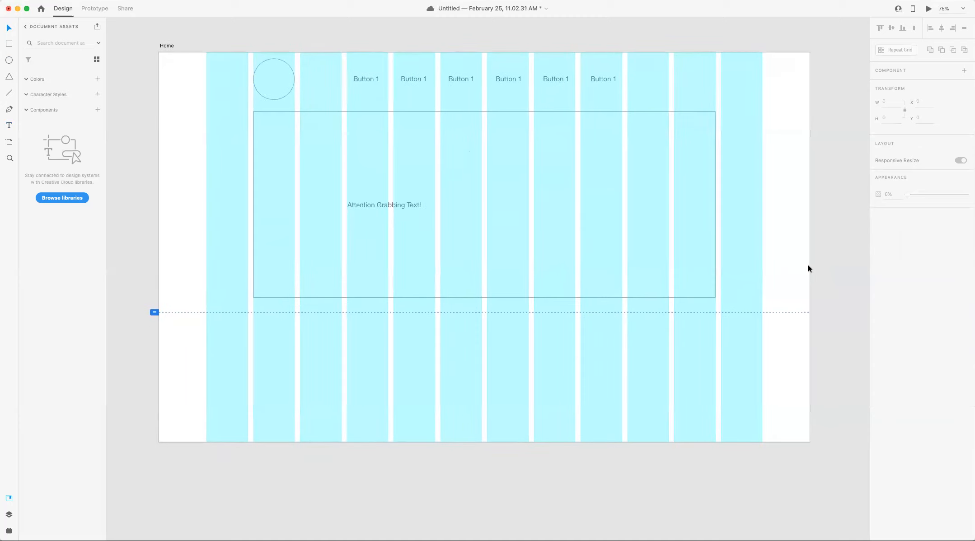
pyautogui.scroll(2, 808, 268)
pyautogui.hscroll(2, 808, 268)
pyautogui.hscroll(-1, 809, 269)
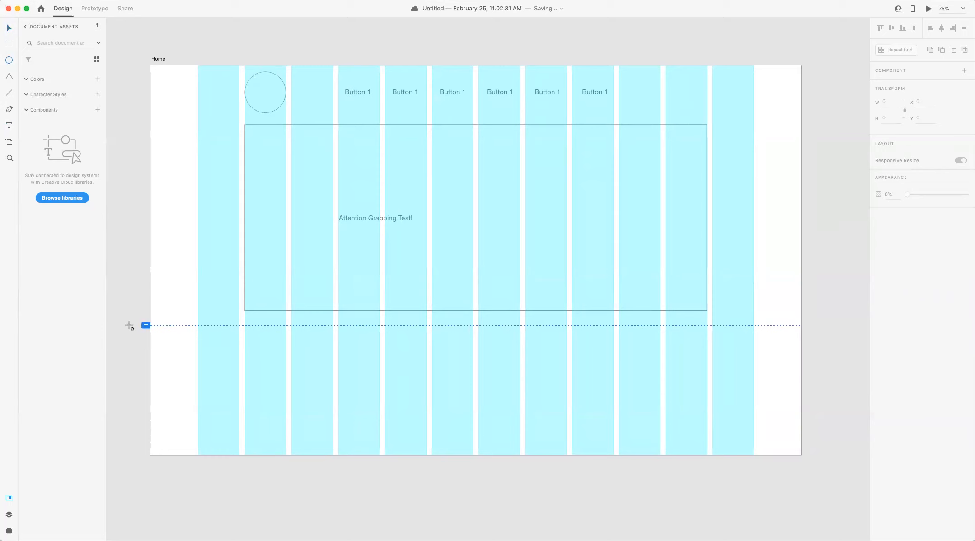
pyautogui.press('t')
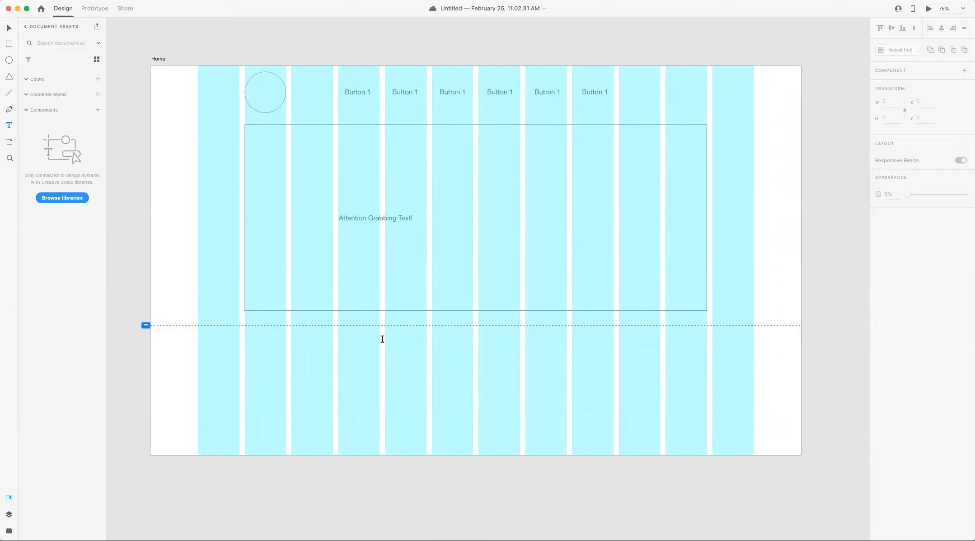
pyautogui.click(339, 346)
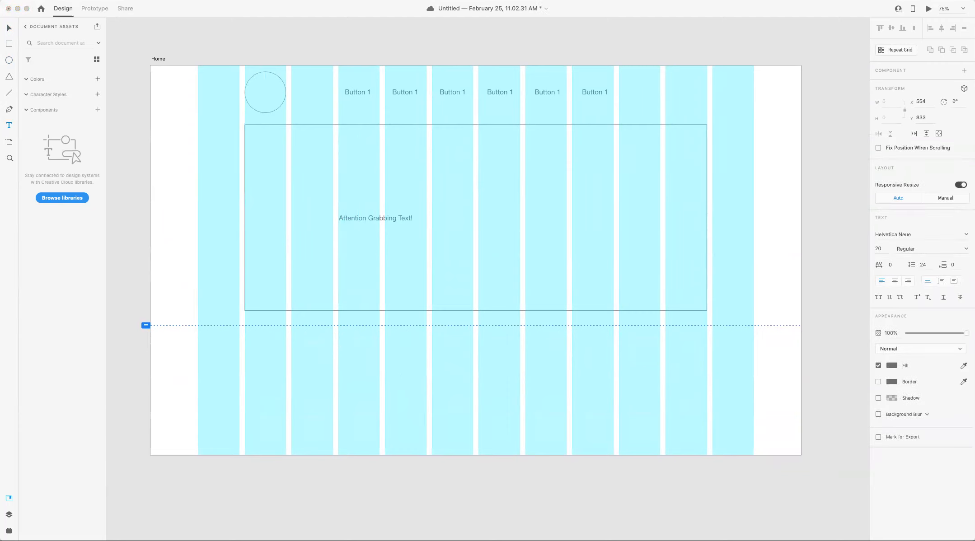
pyautogui.click(9, 28)
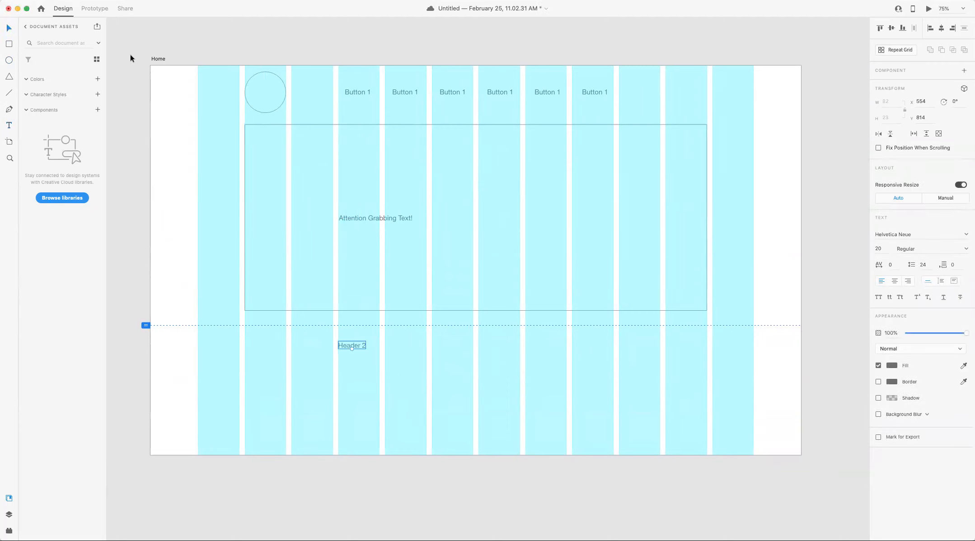
pyautogui.click(131, 54)
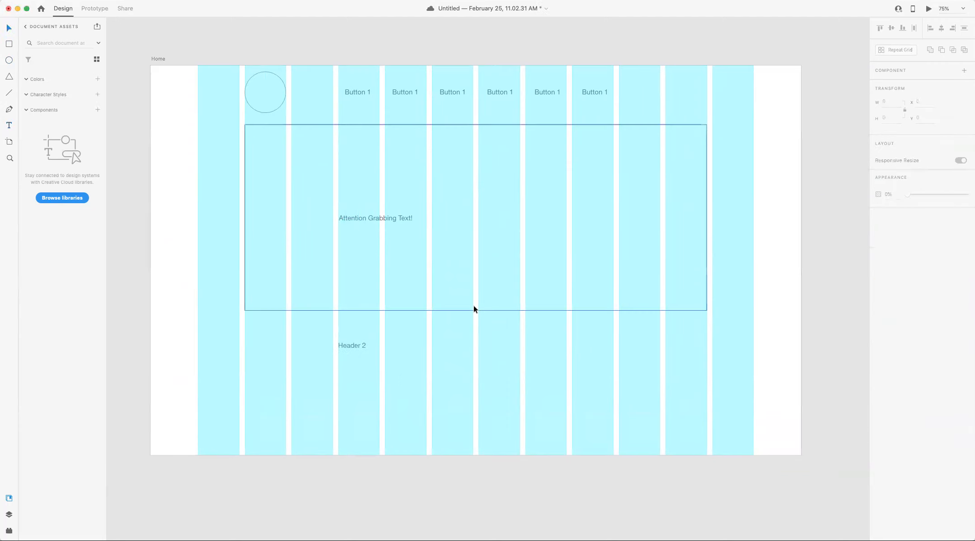
pyautogui.click(350, 345)
pyautogui.click(508, 369)
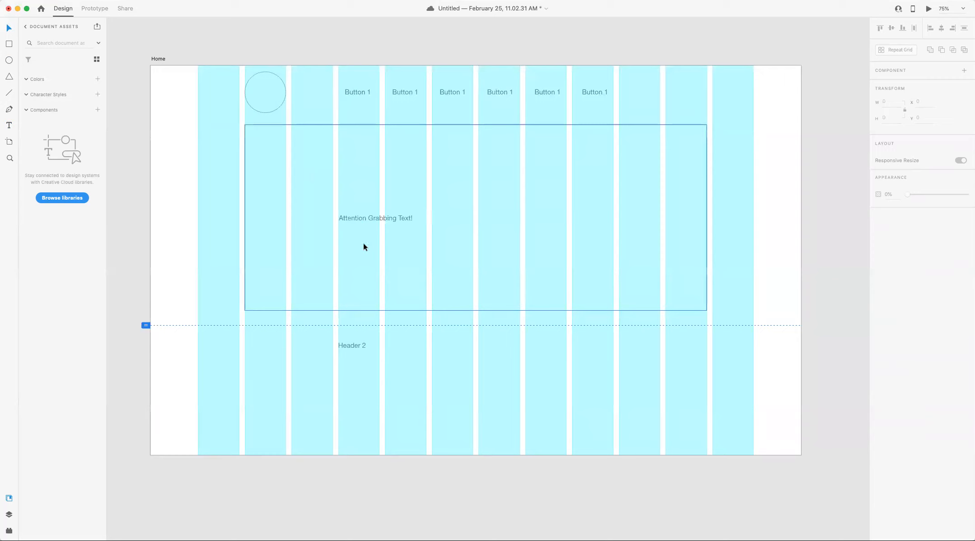
# Step: Save the document and change the "Header 2" text to "Header 2 - Advertise my Products"
pyautogui.press('super+s')
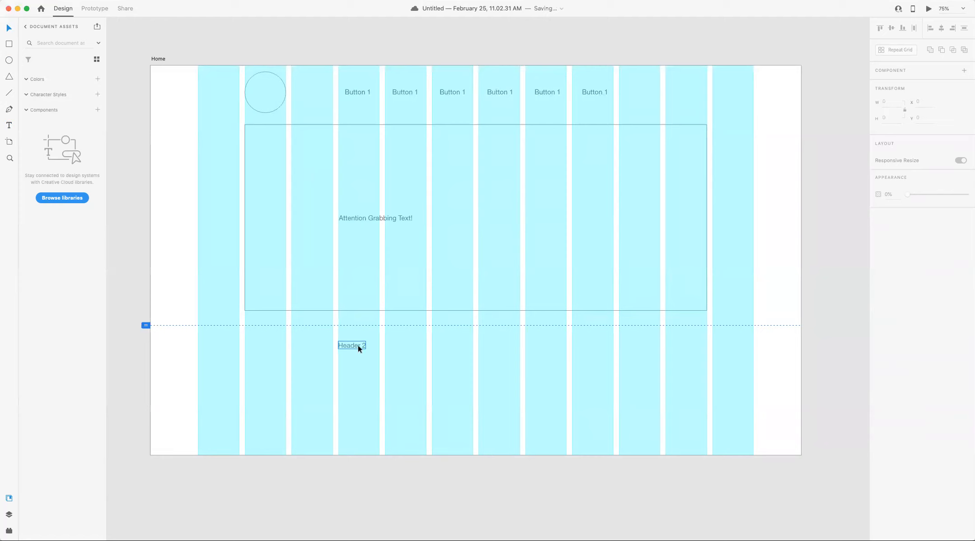
pyautogui.click(353, 346)
pyautogui.doubleClick(353, 346)
pyautogui.press('BackSpace')
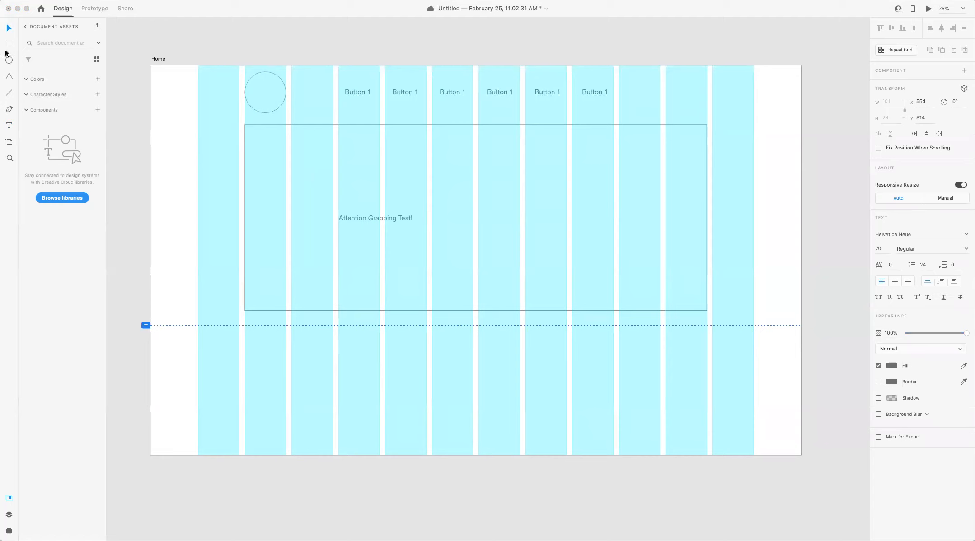
pyautogui.click(151, 66)
pyautogui.write('Header 2 - Advertise my Products')
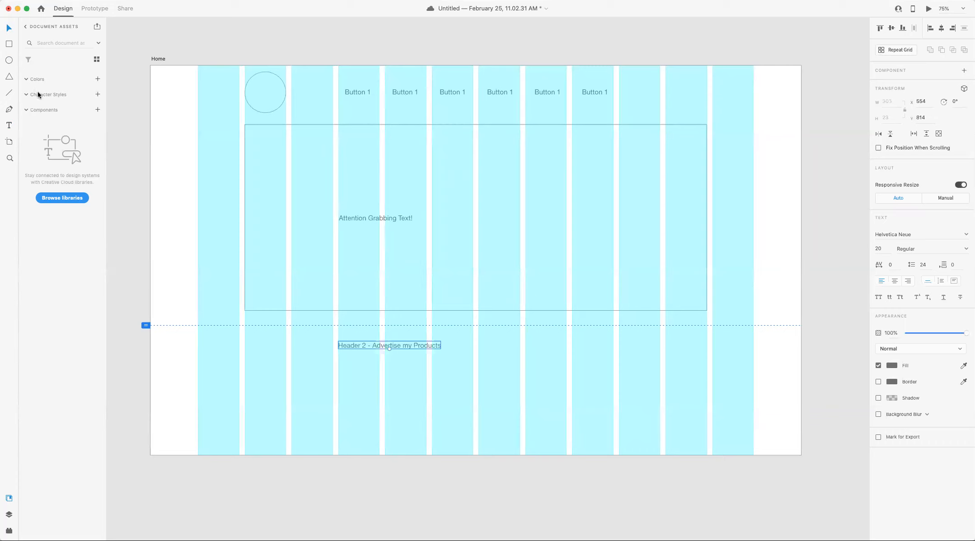
# Step: Draw a 260 × 260 square across the third and fourth columns below Header 2 and duplicate it into a row of four
pyautogui.scroll(-3, 368, 176)
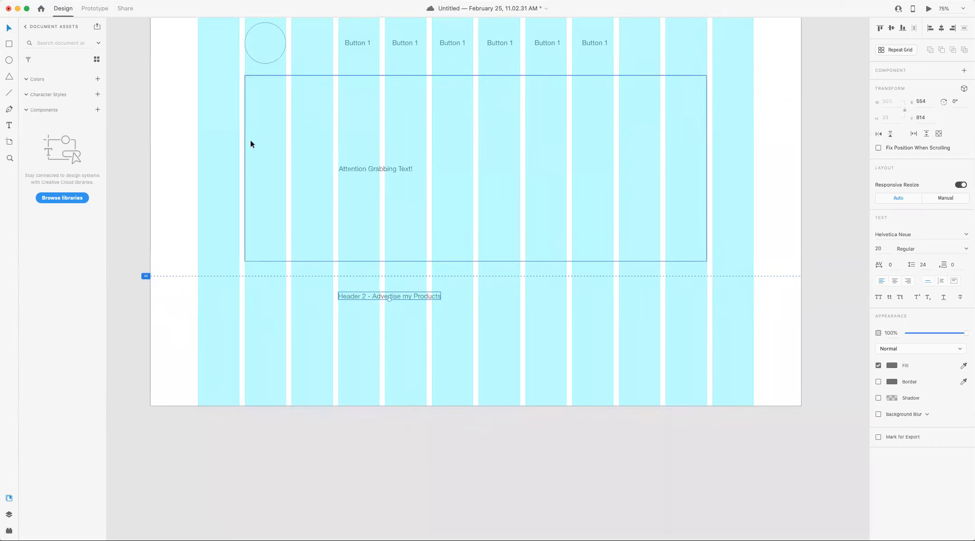
pyautogui.click(10, 45)
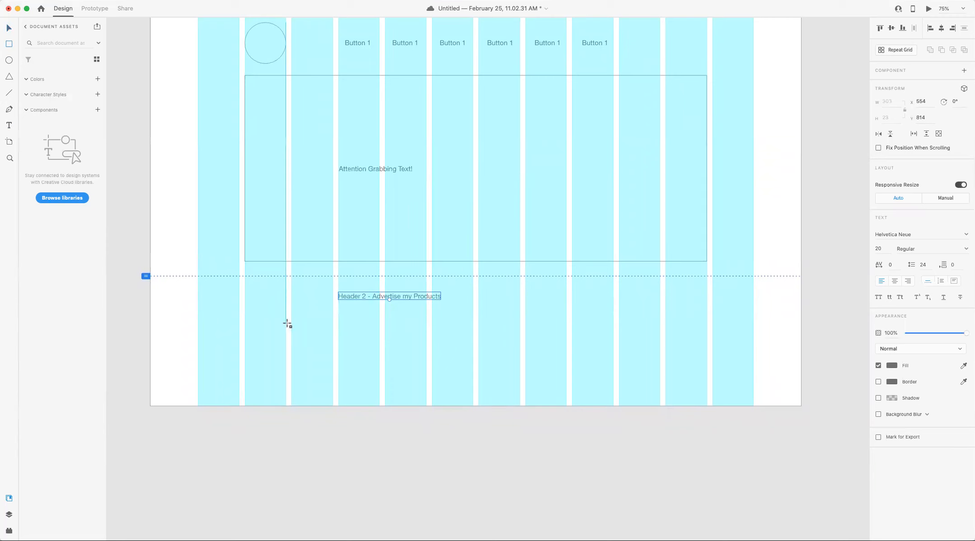
pyautogui.moveTo(292, 319)
pyautogui.mouseDown()
pyautogui.moveTo(335, 378)
pyautogui.moveTo(385, 416)
pyautogui.moveTo(379, 407)
pyautogui.mouseUp()
pyautogui.moveTo(343, 352); pyautogui.dragTo(593, 362)
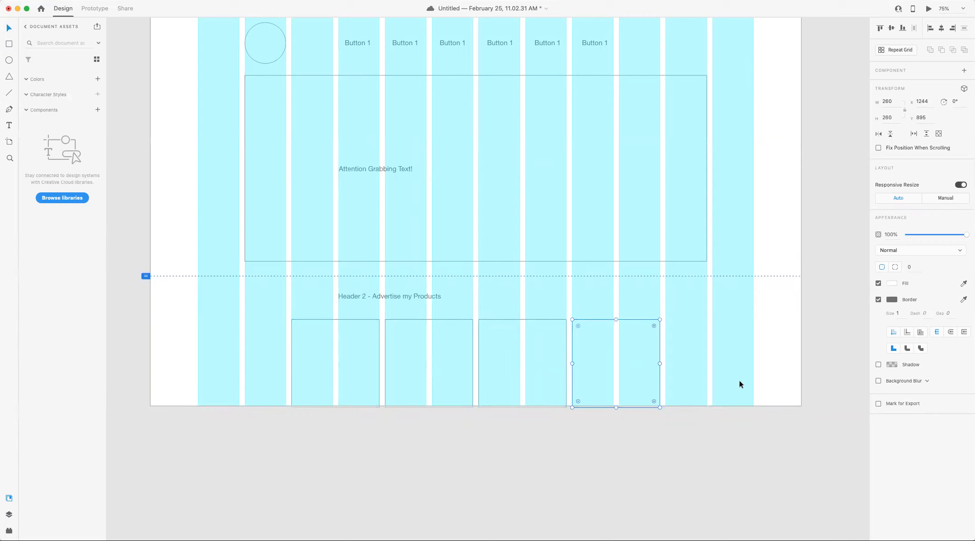
# Step: Move the "Header 2 - Advertise my Products" text to about X 740 above the squares and centre-align it
pyautogui.click(355, 298)
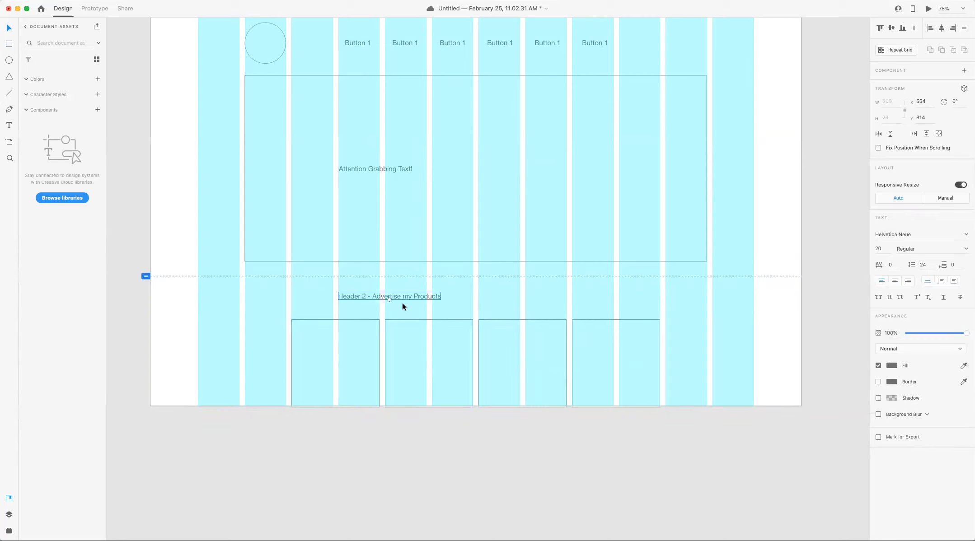
pyautogui.moveTo(363, 297); pyautogui.dragTo(425, 307)
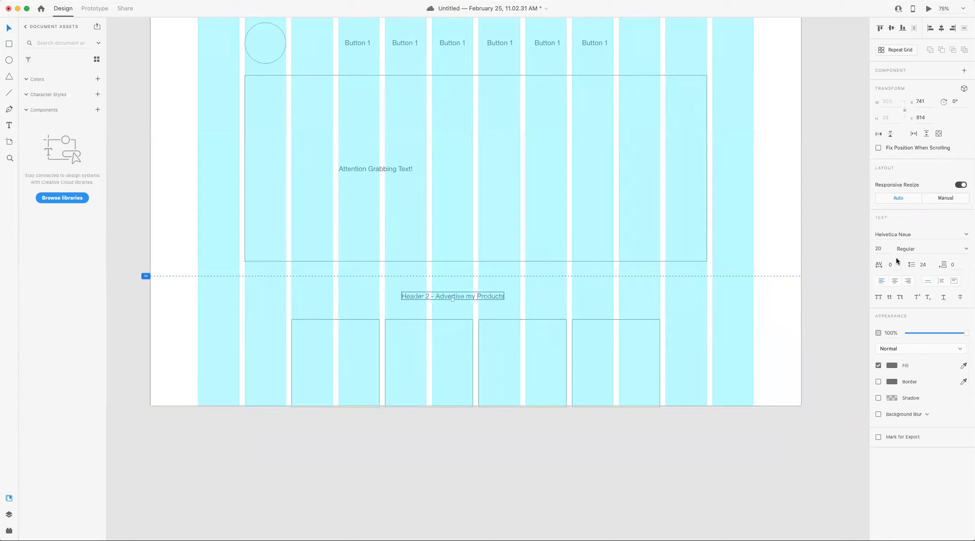
pyautogui.moveTo(476, 295); pyautogui.dragTo(479, 296)
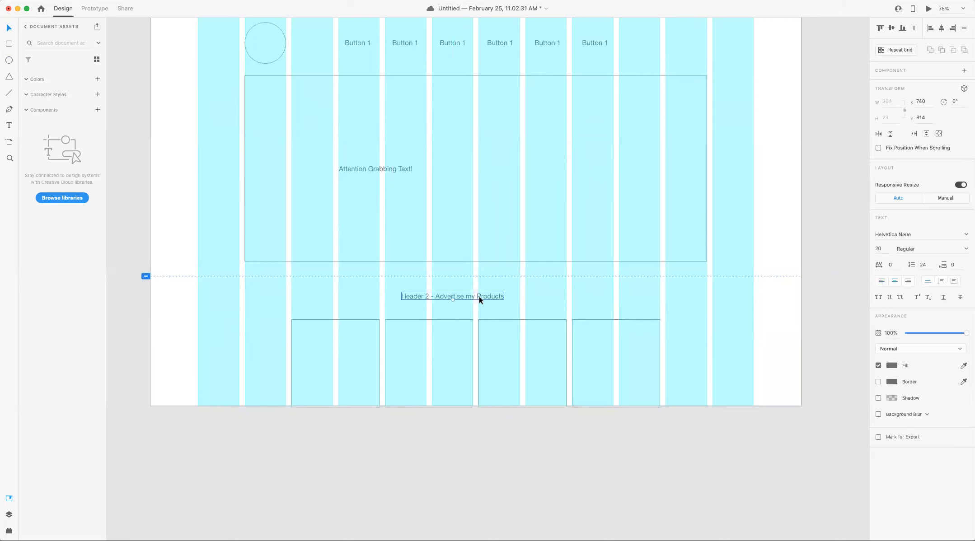
pyautogui.click(833, 428)
# Step: Extend the artboard downward to a height of about 1531, leaving room below the row of squares
pyautogui.scroll(-1, 744, 409)
pyautogui.click(9, 143)
pyautogui.press('v')
pyautogui.click(164, 239)
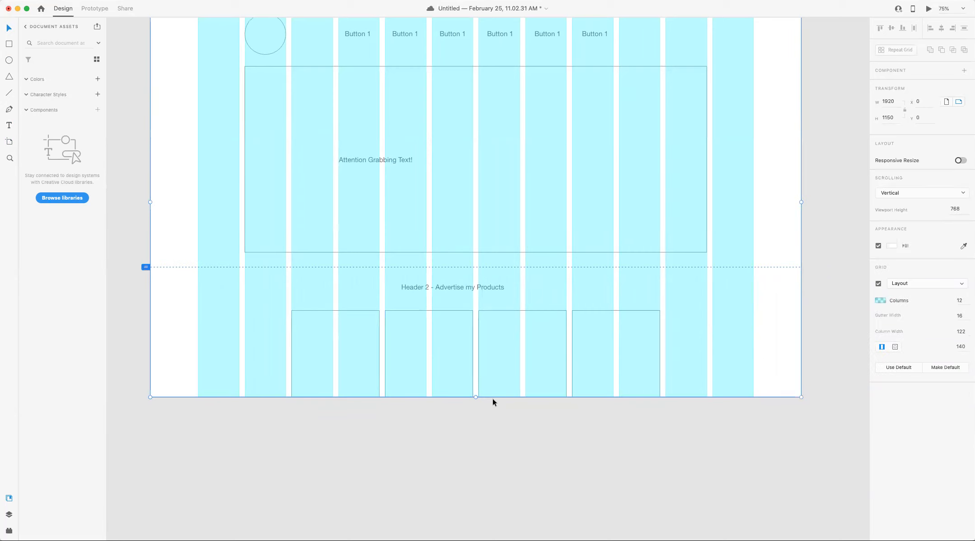
pyautogui.moveTo(477, 398); pyautogui.dragTo(488, 531)
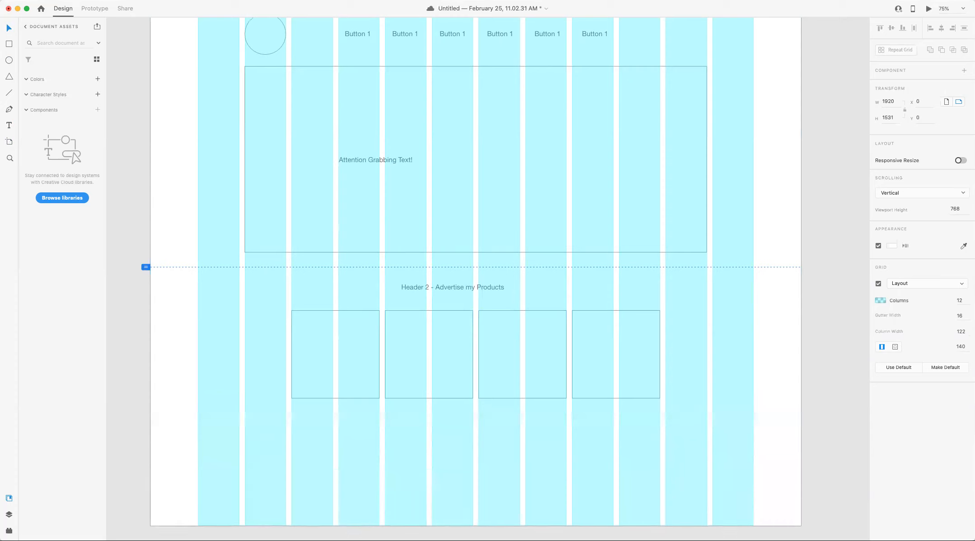
pyautogui.scroll(-3, 472, 410)
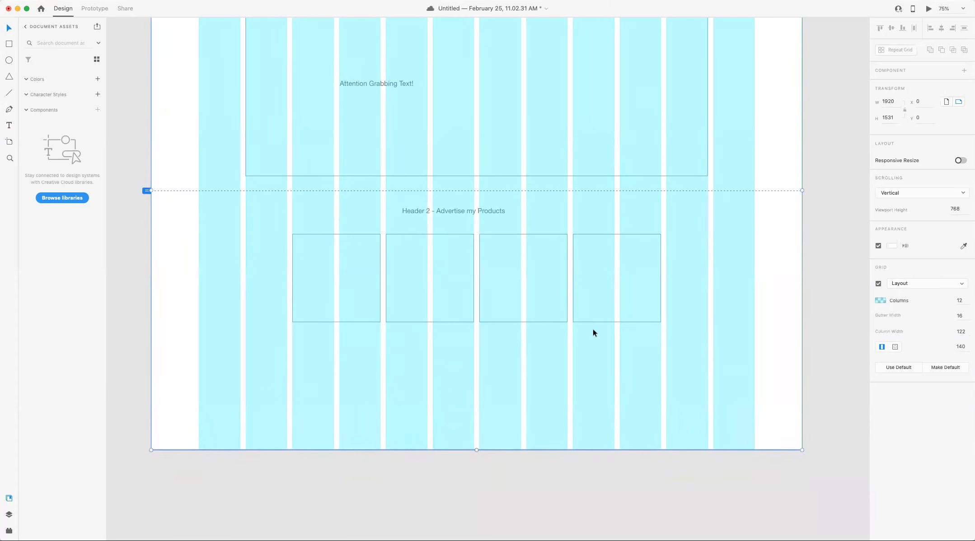
pyautogui.hscroll(1, 194, 296)
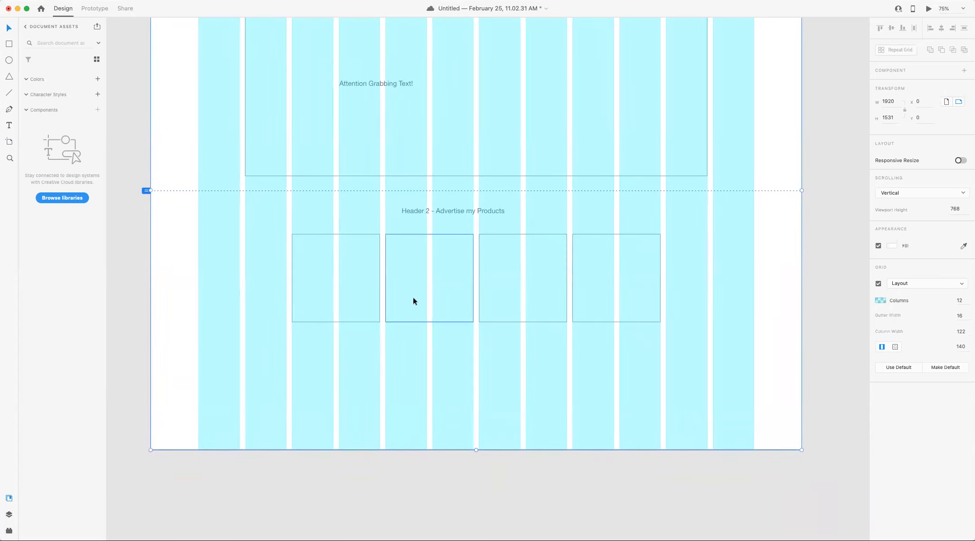
# Step: Try out the square grid on the artboard, hide it and bring back the column layout grid
pyautogui.press('z')
pyautogui.press('v')
pyautogui.scroll(2, 681, 317)
pyautogui.scroll(2, 677, 326)
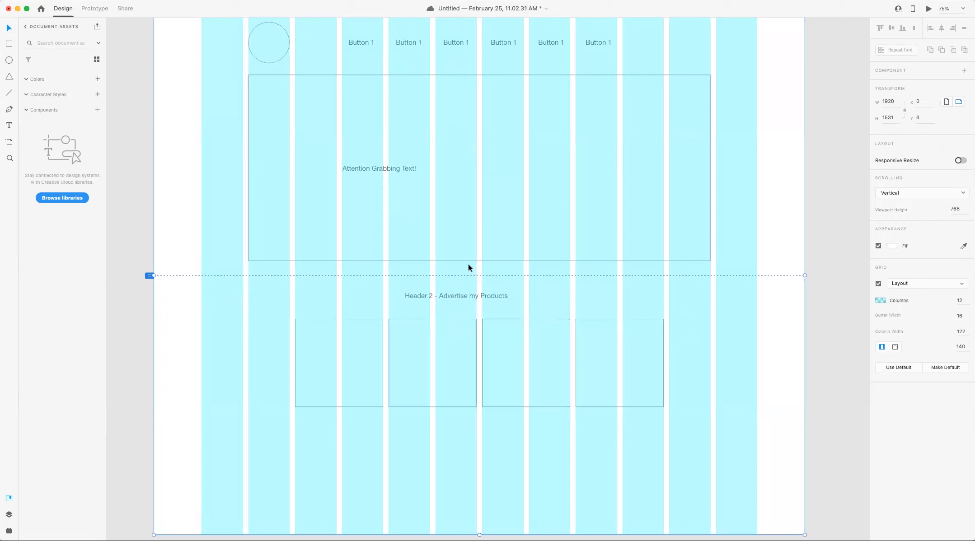
pyautogui.click(428, 261)
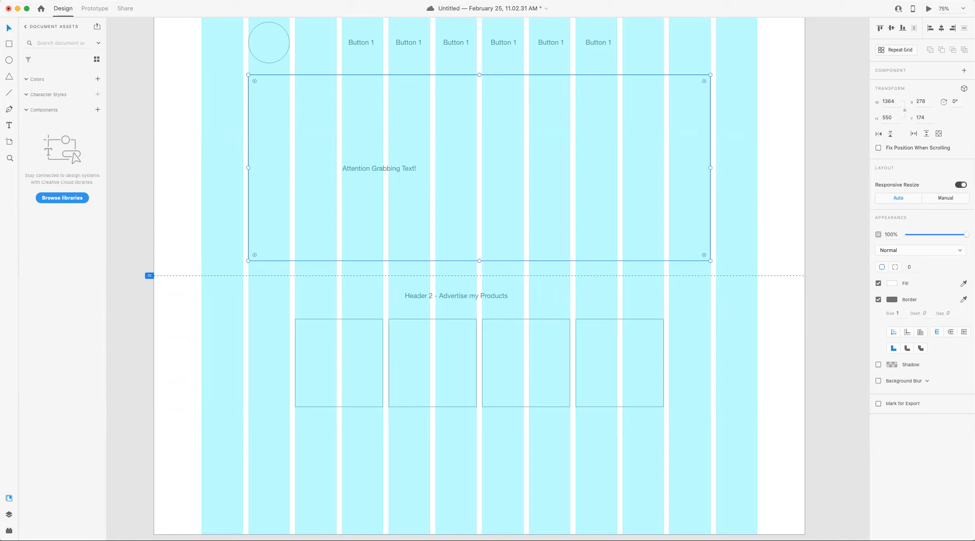
pyautogui.click(96, 0)
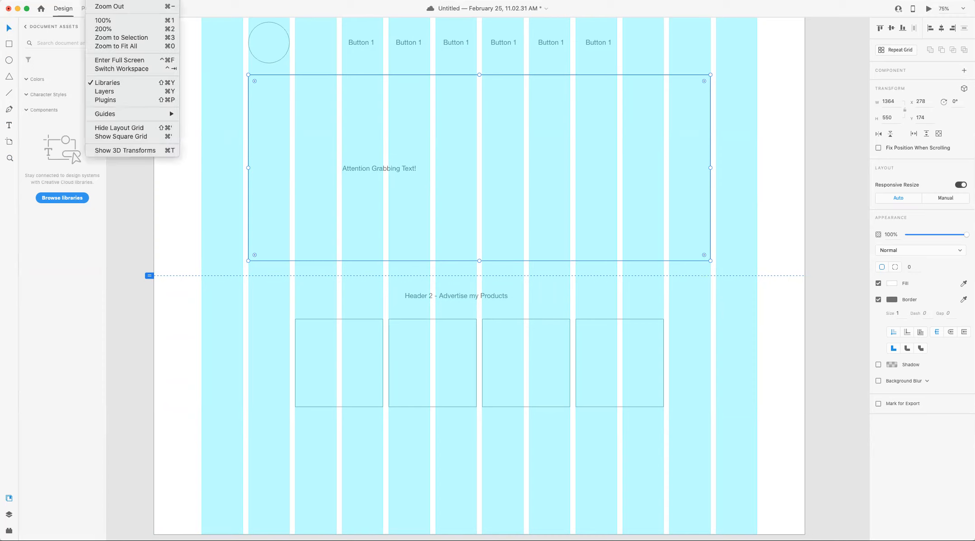
pyautogui.click(132, 136)
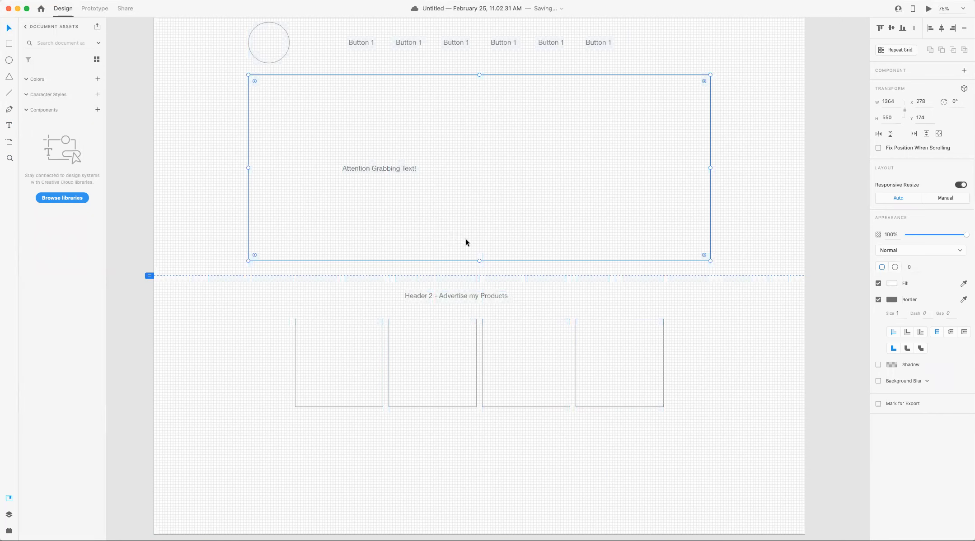
pyautogui.click(121, 0)
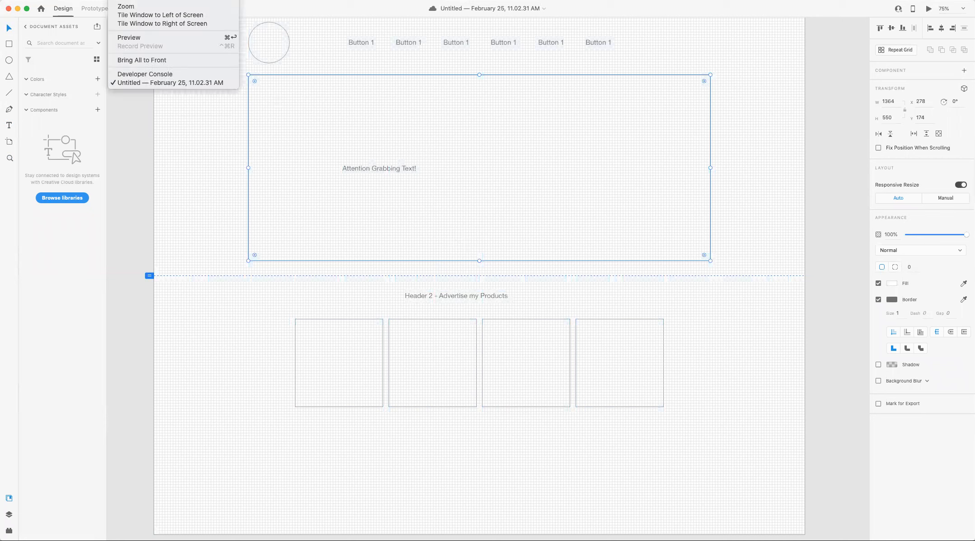
pyautogui.moveTo(97, 0)
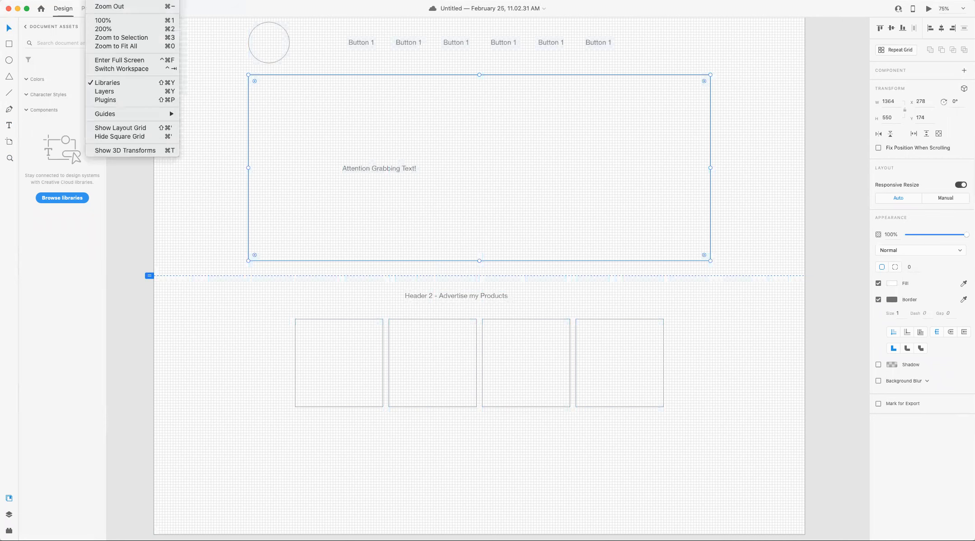
pyautogui.click(132, 137)
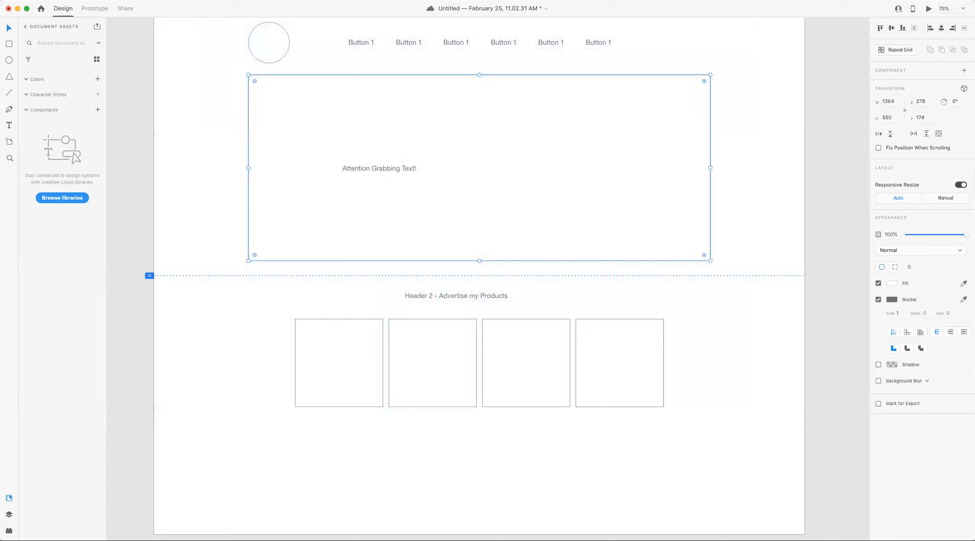
pyautogui.click(97, 0)
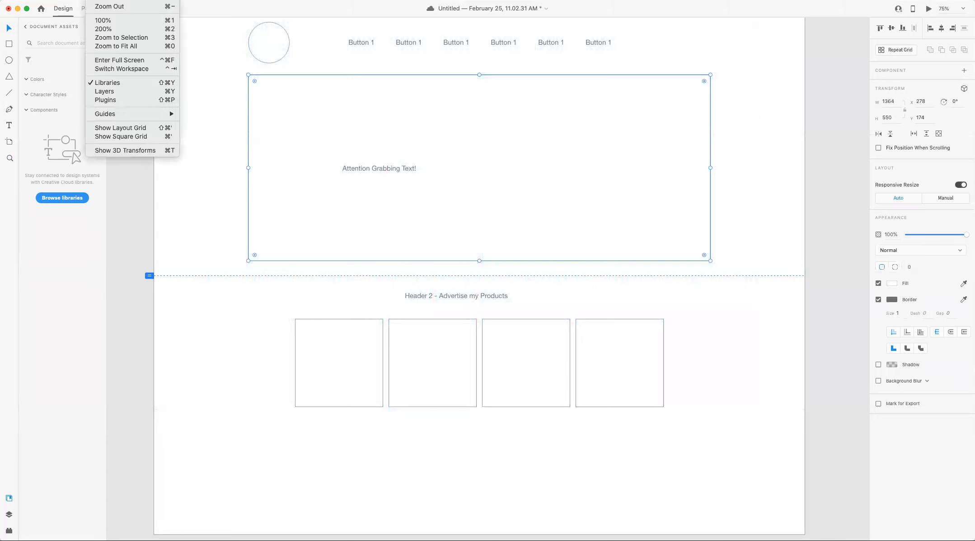
pyautogui.click(124, 129)
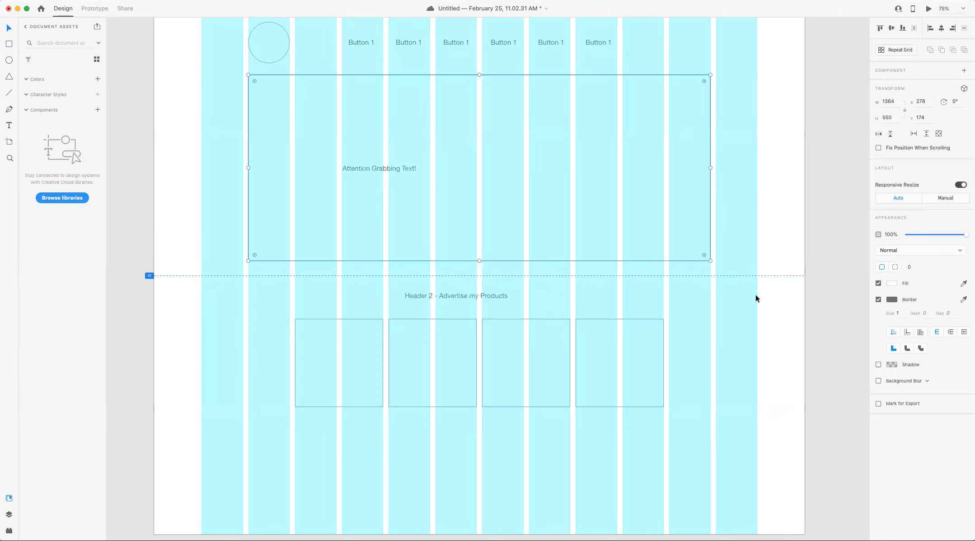
# Step: Draw a spacer rectangle hanging from the large hero rectangle's lower edge and set its size to 150 × 150
pyautogui.click(9, 44)
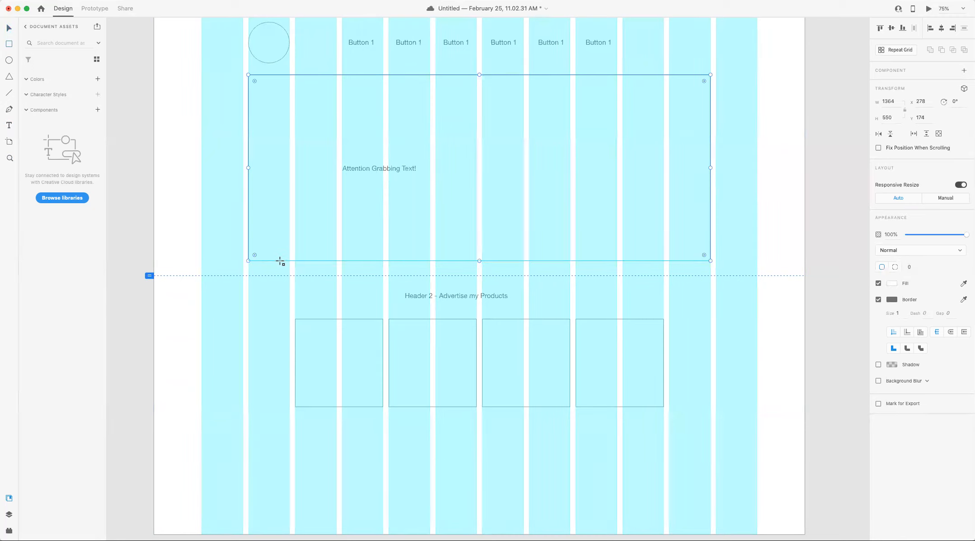
pyautogui.moveTo(280, 261)
pyautogui.mouseDown()
pyautogui.moveTo(346, 300)
pyautogui.moveTo(327, 295)
pyautogui.mouseUp()
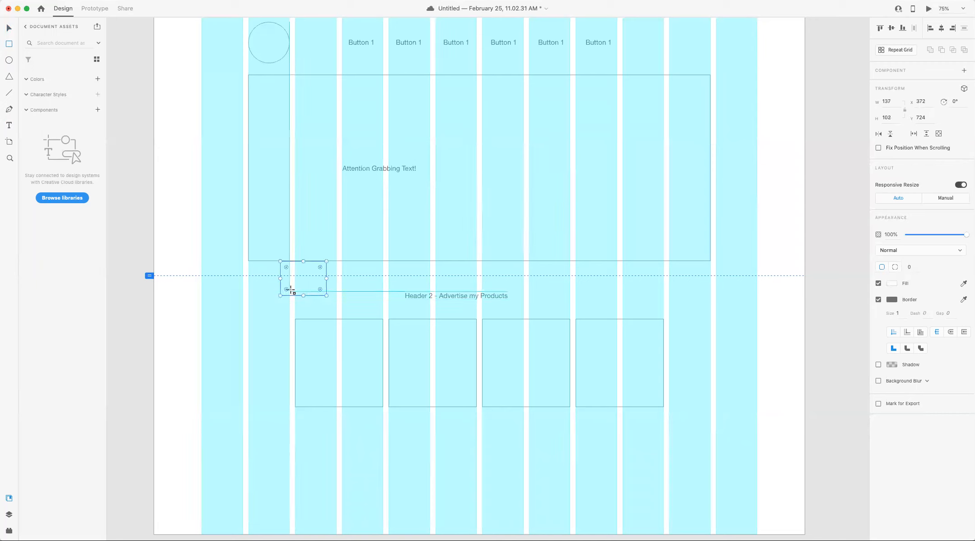
pyautogui.click(887, 116)
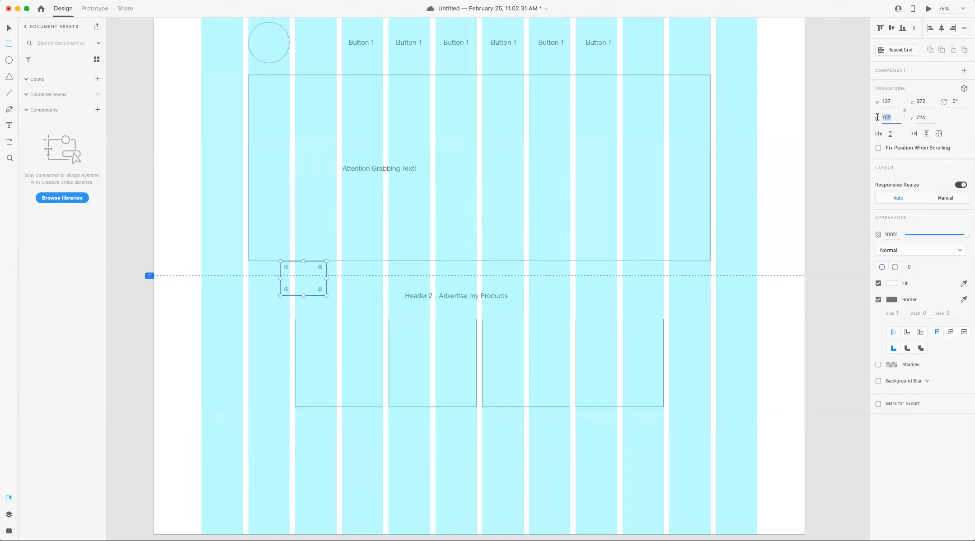
pyautogui.write('15')
pyautogui.press('Return')
pyautogui.click(898, 101)
pyautogui.write('150')
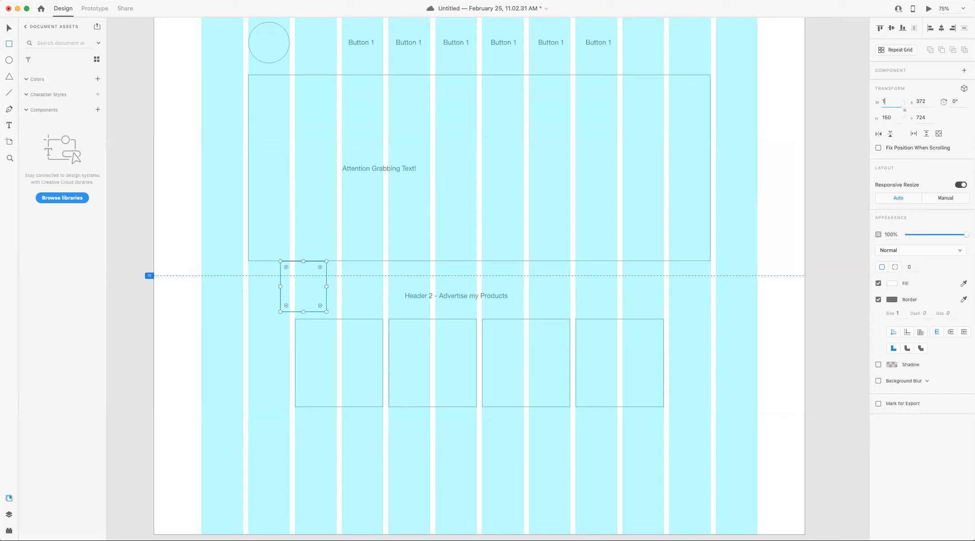
pyautogui.press('Return')
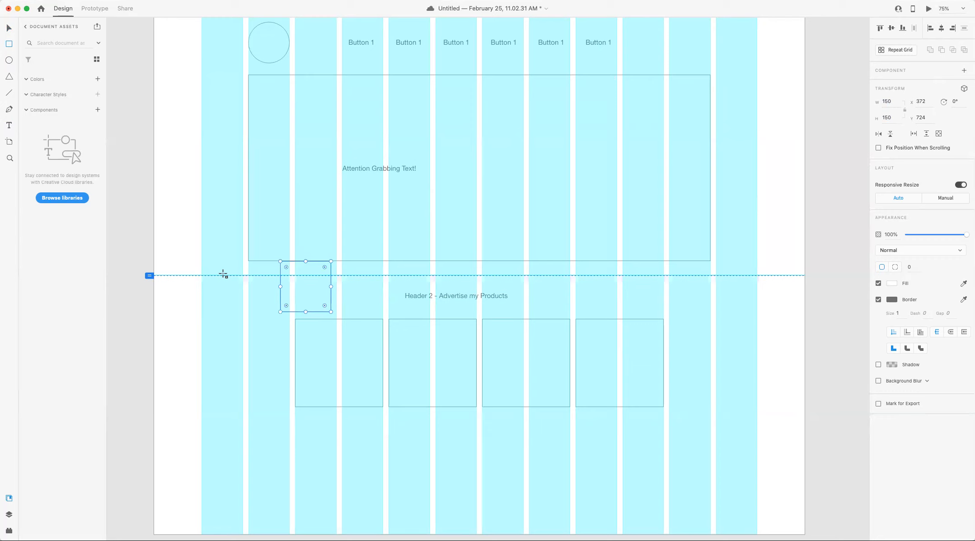
# Step: Draw a horizontal line about 1780 wide from the artboard's left edge, level with the spacer square's lower edge
pyautogui.press('l')
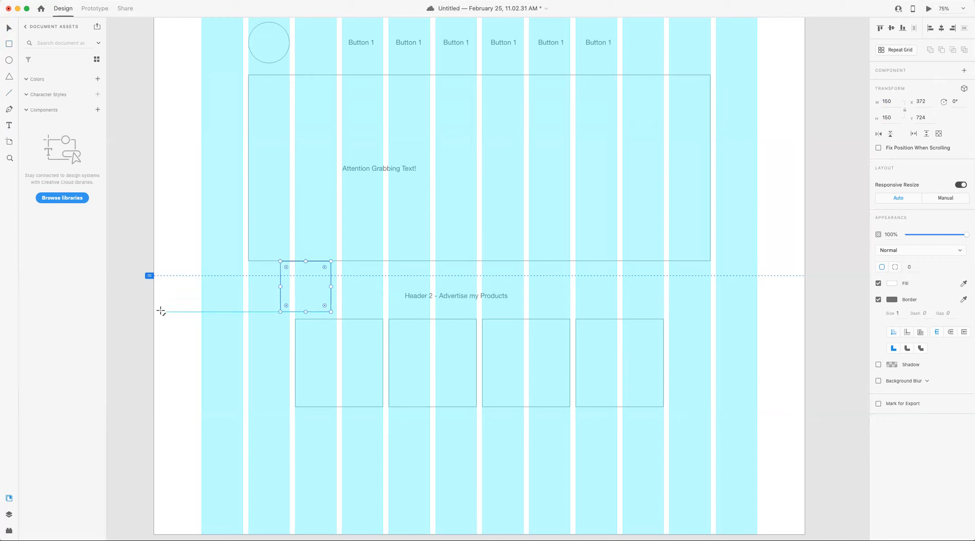
pyautogui.moveTo(153, 311)
pyautogui.mouseDown()
pyautogui.moveTo(437, 337)
pyautogui.moveTo(761, 340)
pyautogui.mouseUp()
pyautogui.press('v')
pyautogui.click(445, 297)
pyautogui.click(789, 432)
pyautogui.moveTo(782, 438); pyautogui.dragTo(421, 322)
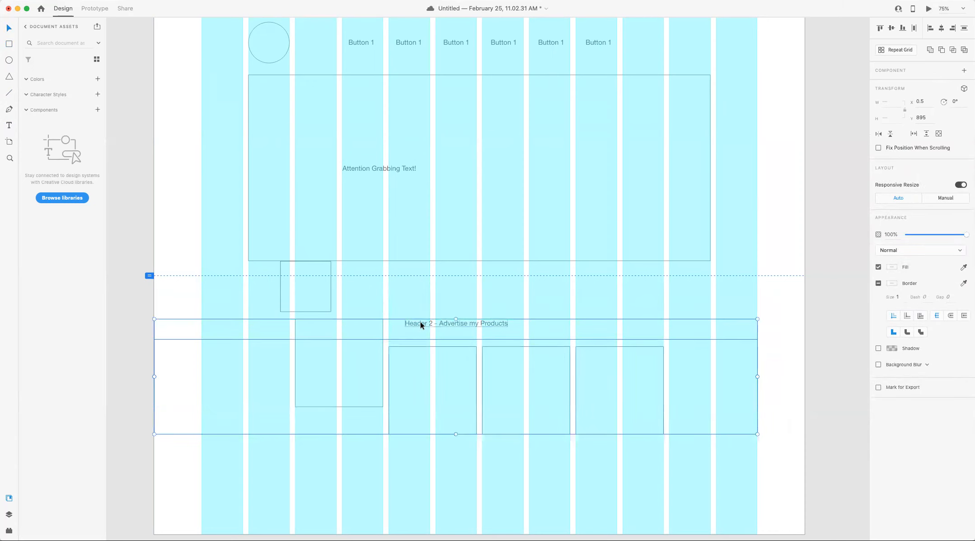
pyautogui.click(222, 301)
pyautogui.press('super+z')
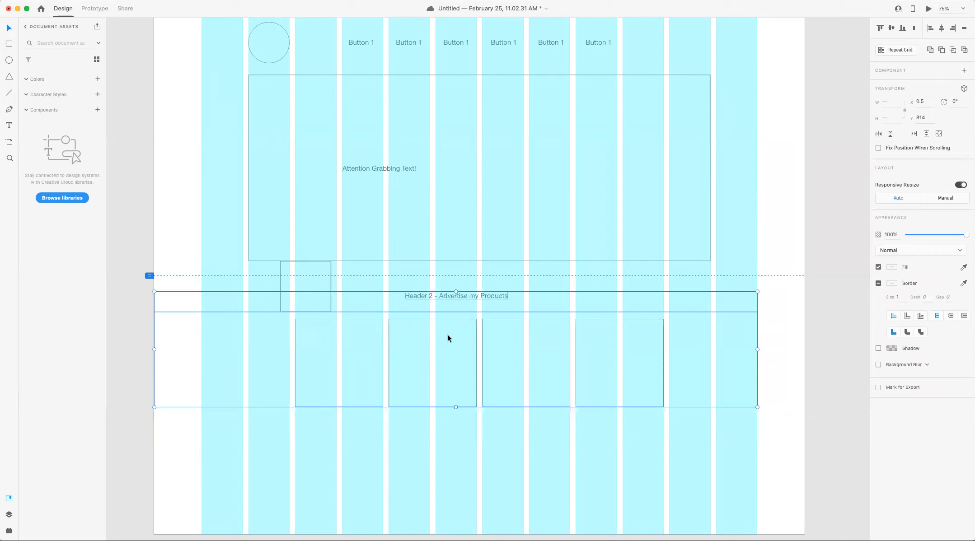
pyautogui.click(219, 310)
# Step: Move the Header 2 text and the four product squares down together so the header sits directly under the line
pyautogui.click(428, 304)
pyautogui.moveTo(429, 296); pyautogui.dragTo(433, 318)
pyautogui.press('super+z')
pyautogui.keyDown('shift'); pyautogui.click(371, 322); pyautogui.keyUp('shift')
# Step: Resize the spacer square below the hero rectangle to 100 × 100
pyautogui.click(289, 281)
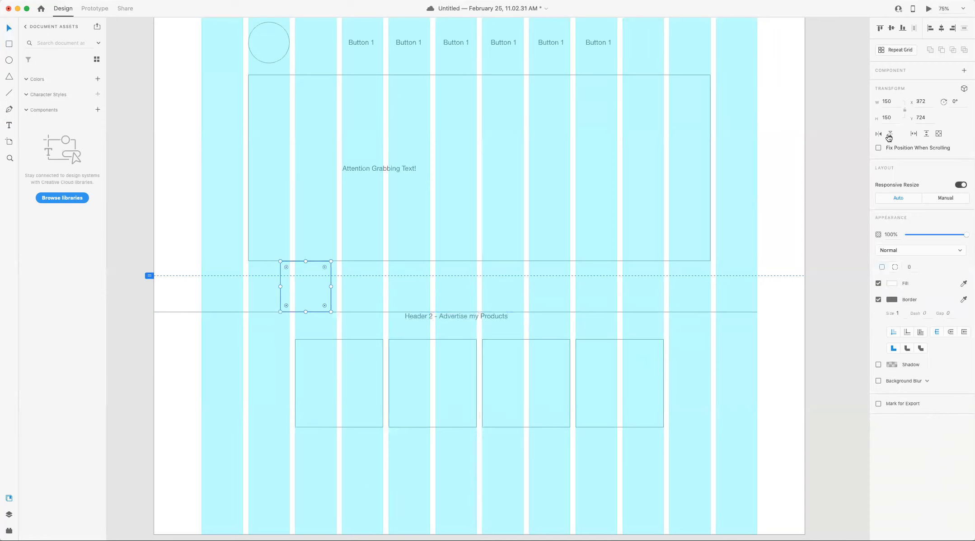
pyautogui.click(888, 102)
pyautogui.write('100')
pyautogui.press('Tab')
pyautogui.write('100')
pyautogui.press('Return')
# Step: Move the line, Header 2 text and four product squares up to meet the spacer square's lower edge
pyautogui.click(125, 312)
pyautogui.moveTo(137, 295); pyautogui.dragTo(530, 405)
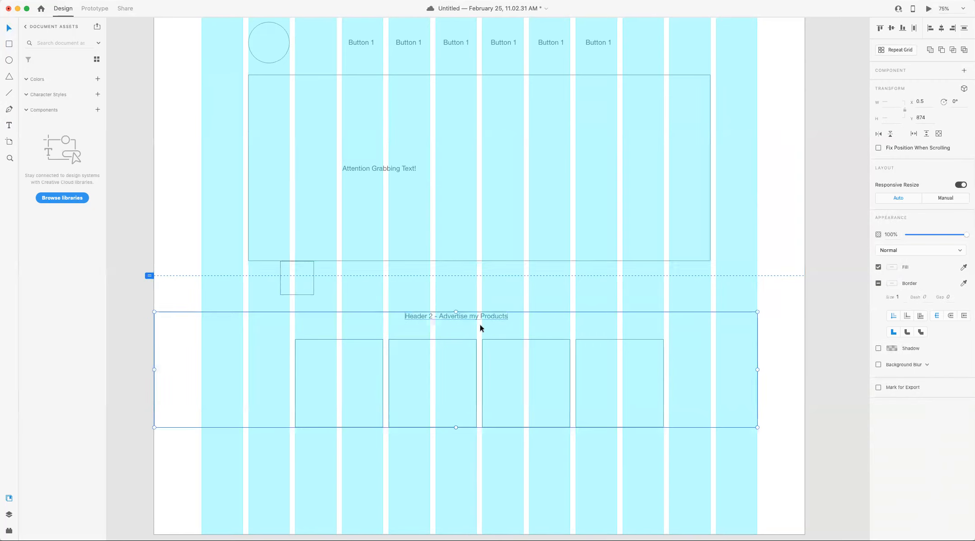
pyautogui.moveTo(452, 316); pyautogui.dragTo(452, 298)
pyautogui.moveTo(638, 342); pyautogui.dragTo(636, 324)
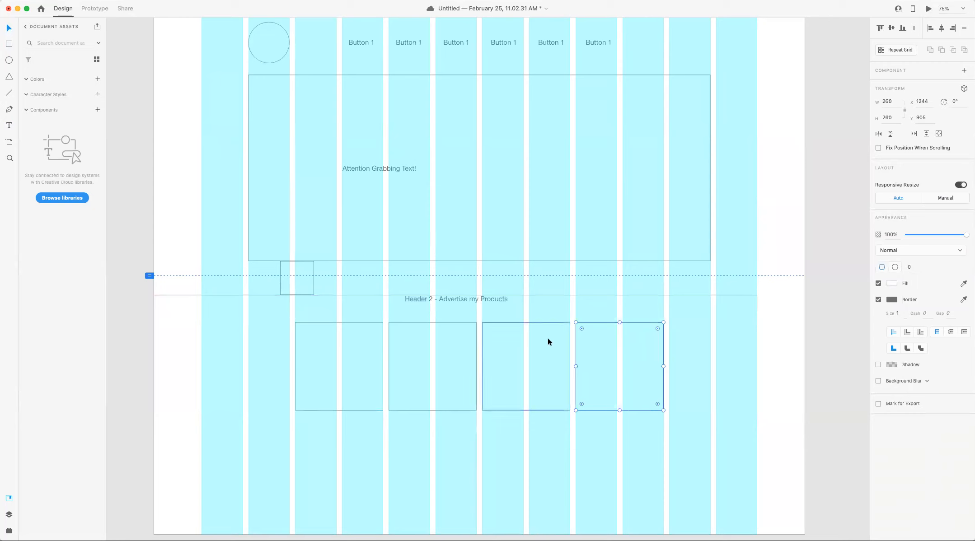
pyautogui.click(789, 376)
# Step: Move the spacer square directly under the first product square and copy the line and Header 2 text to the spacer's lower edge
pyautogui.scroll(-3, 789, 375)
pyautogui.moveTo(315, 202); pyautogui.dragTo(373, 349)
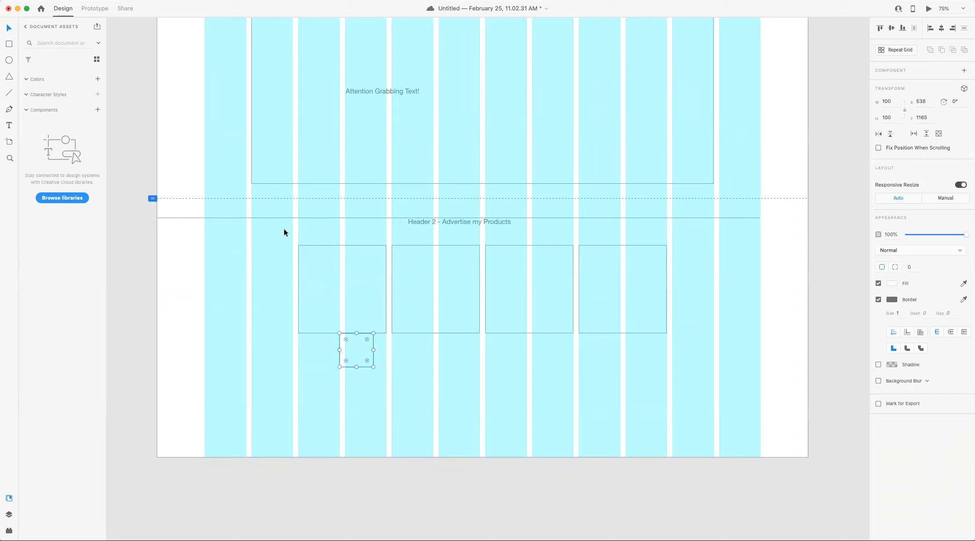
pyautogui.click(203, 217)
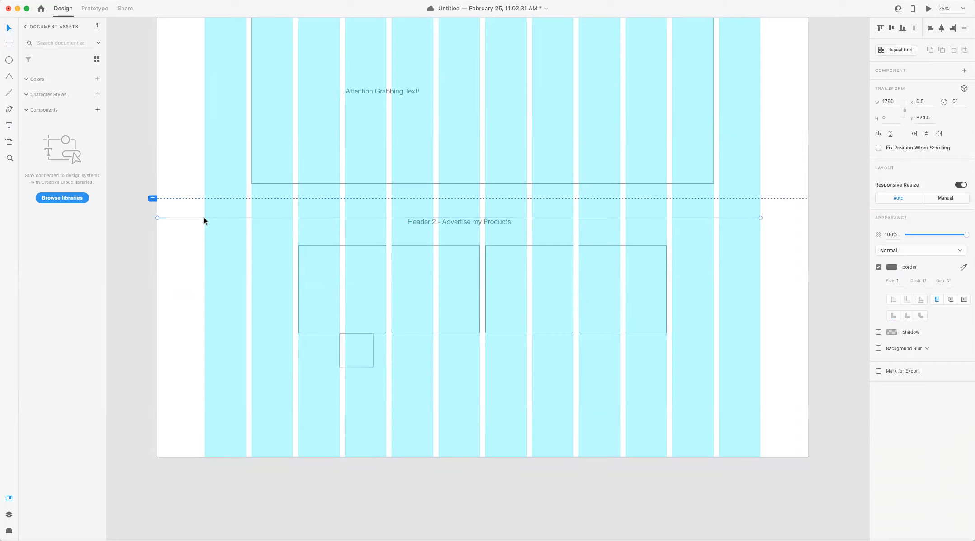
pyautogui.keyDown('shift'); pyautogui.click(467, 223); pyautogui.keyUp('shift')
pyautogui.moveTo(197, 212); pyautogui.dragTo(494, 372)
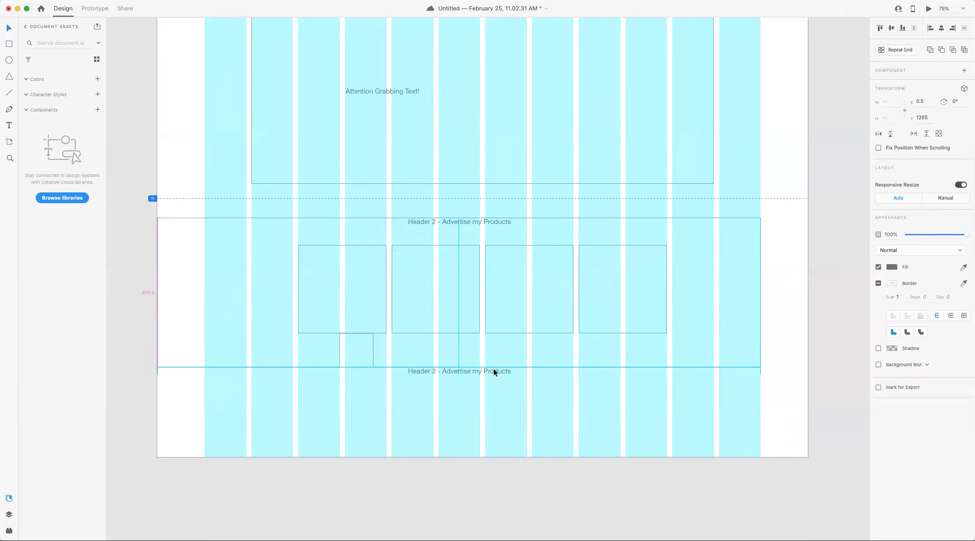
pyautogui.click(809, 416)
# Step: Change the copied header text below the lower line to "Header 2 - about section"
pyautogui.click(434, 374)
pyautogui.doubleClick(443, 370)
pyautogui.press('BackSpace')
pyautogui.moveTo(442, 372); pyautogui.dragTo(516, 375)
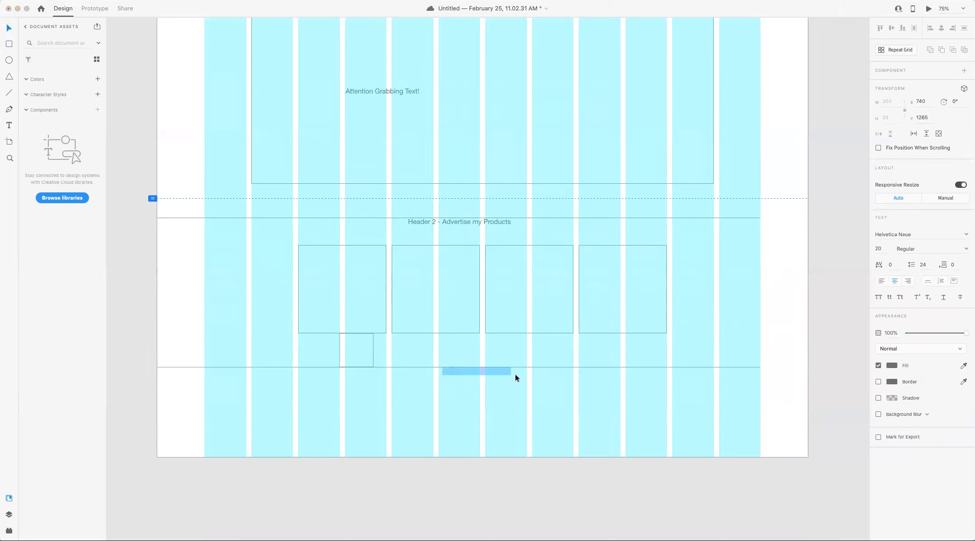
pyautogui.press('BackSpace')
pyautogui.press('super+z')
pyautogui.press('BackSpace')
pyautogui.write('Header 2 - about section')
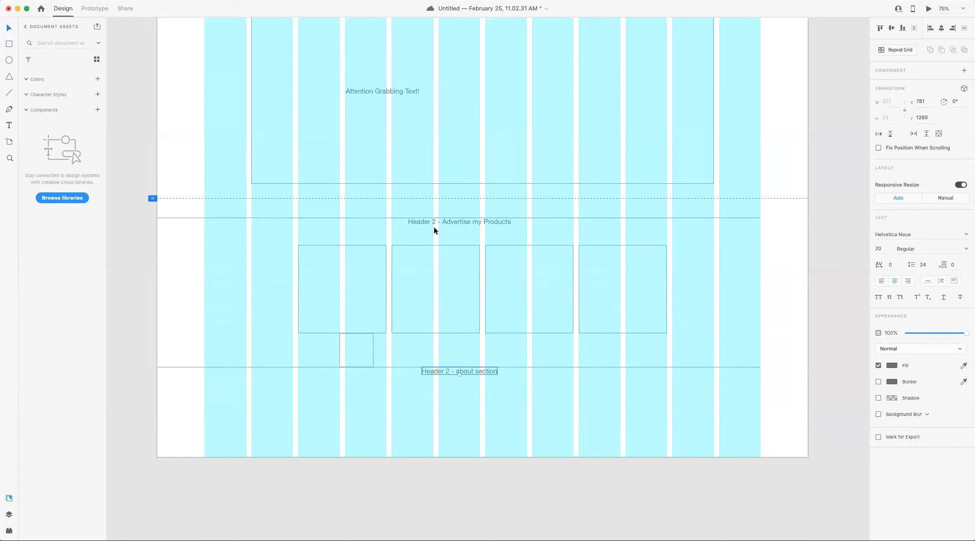
# Step: Duplicate the 100 × 100 spacer to just below the "Header 2 - Advertise my Products" text and resize the copy to 50 × 50
pyautogui.moveTo(372, 348); pyautogui.dragTo(468, 318)
pyautogui.moveTo(437, 358); pyautogui.dragTo(469, 251)
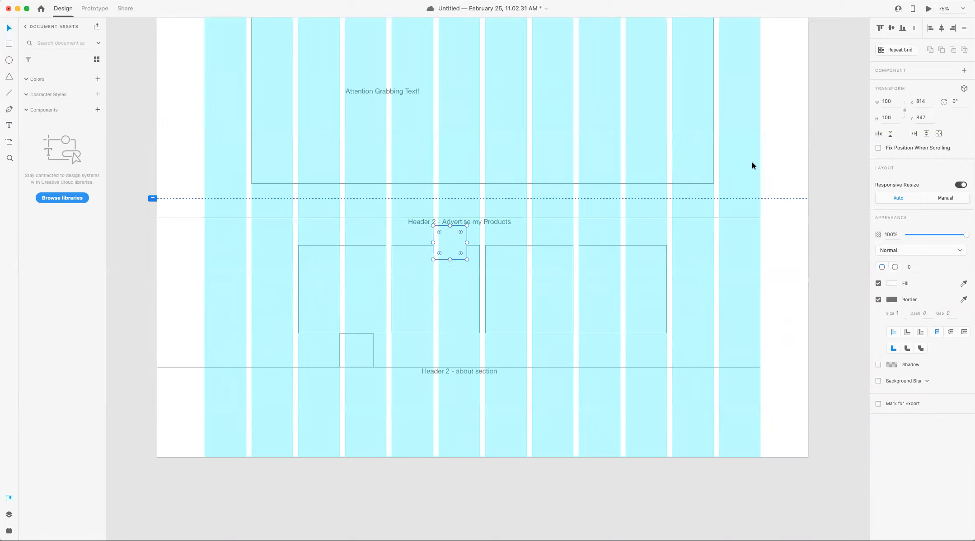
pyautogui.click(891, 115)
pyautogui.write('50')
pyautogui.press('Return')
pyautogui.click(887, 101)
pyautogui.write('50')
pyautogui.press('Return')
# Step: Move the product squares, large spacer, lower line and about-section header up to meet the 50 × 50 spacer's lower edge
pyautogui.hscroll(-1, 636, 157)
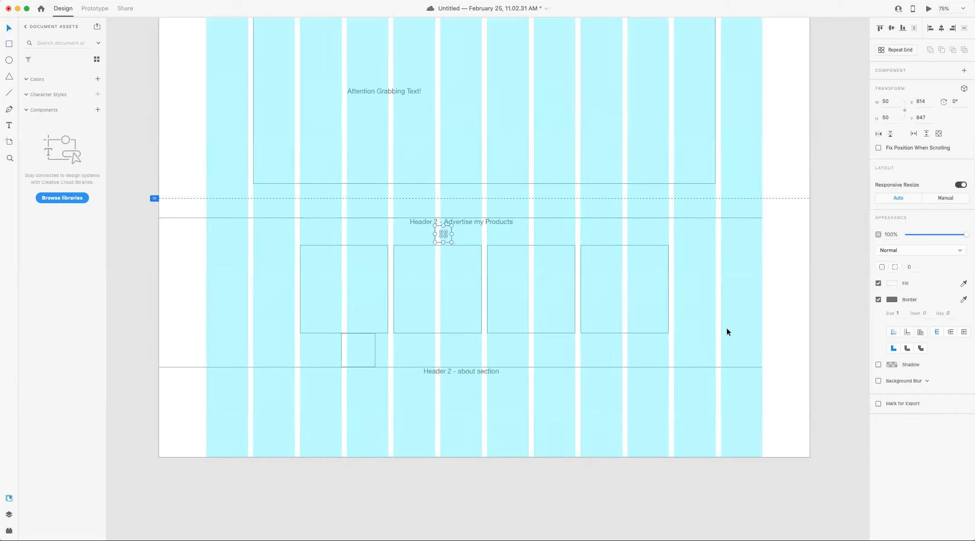
pyautogui.click(741, 317)
pyautogui.moveTo(770, 431); pyautogui.dragTo(285, 300)
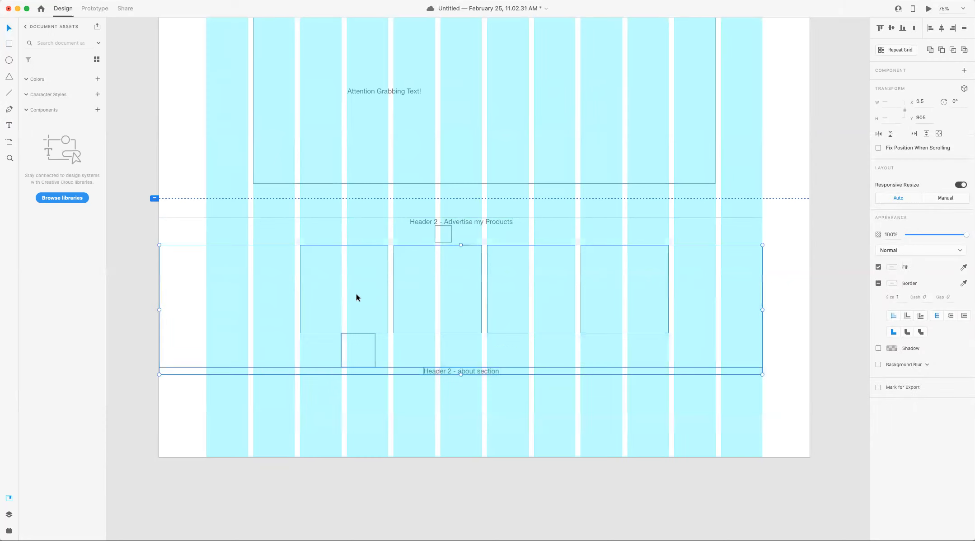
pyautogui.moveTo(480, 309); pyautogui.dragTo(479, 305)
pyautogui.click(649, 430)
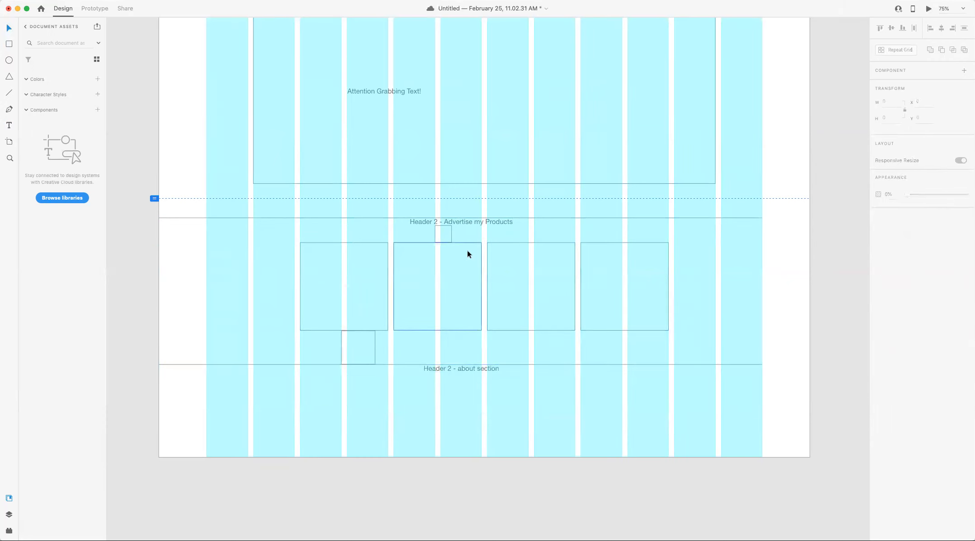
# Step: Set the font size of the "Header 2 - Advertise my Products" text to 50
pyautogui.click(451, 232)
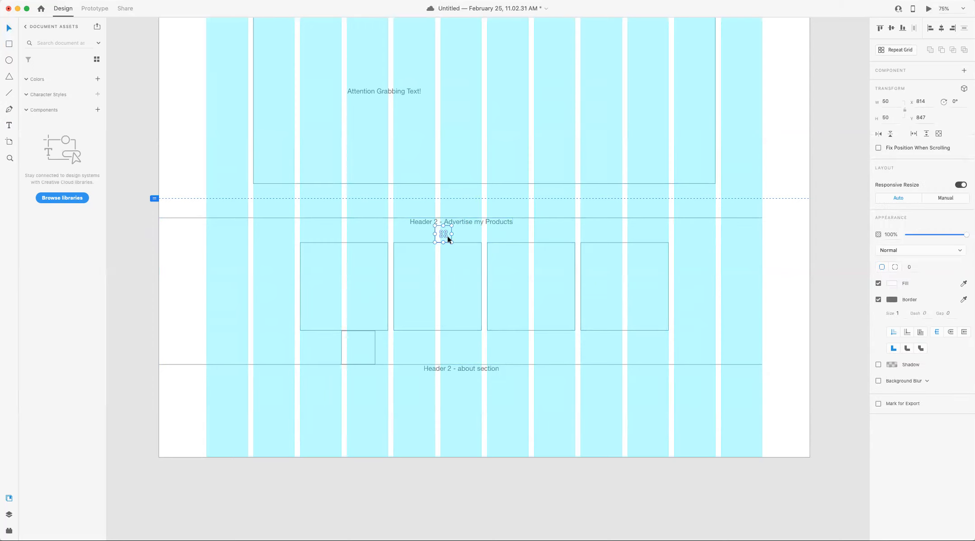
pyautogui.click(465, 221)
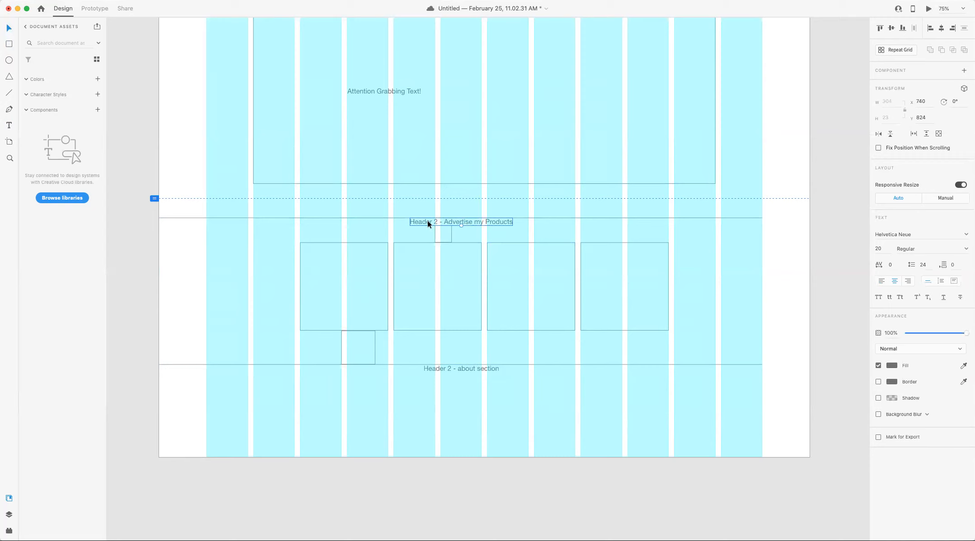
pyautogui.click(879, 248)
pyautogui.write('50')
pyautogui.press('Return')
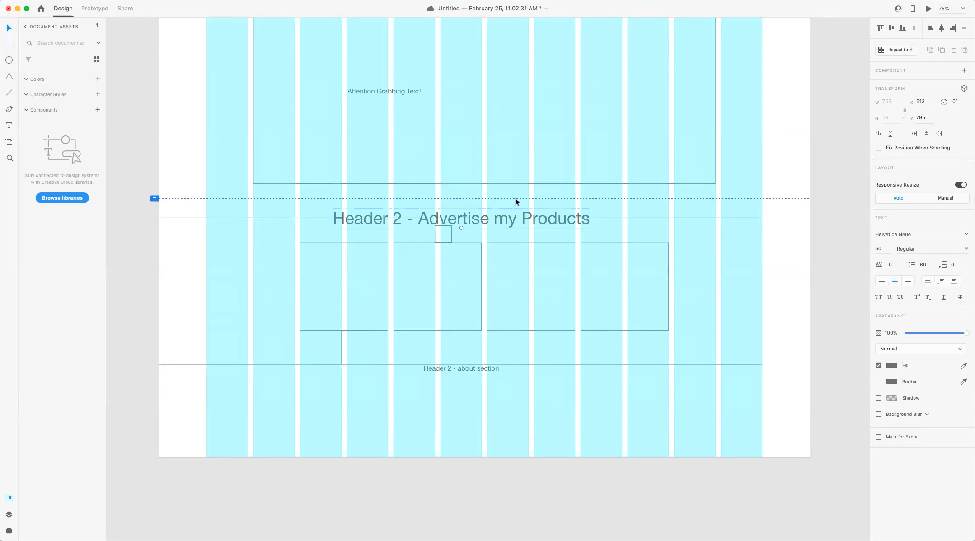
pyautogui.click(784, 414)
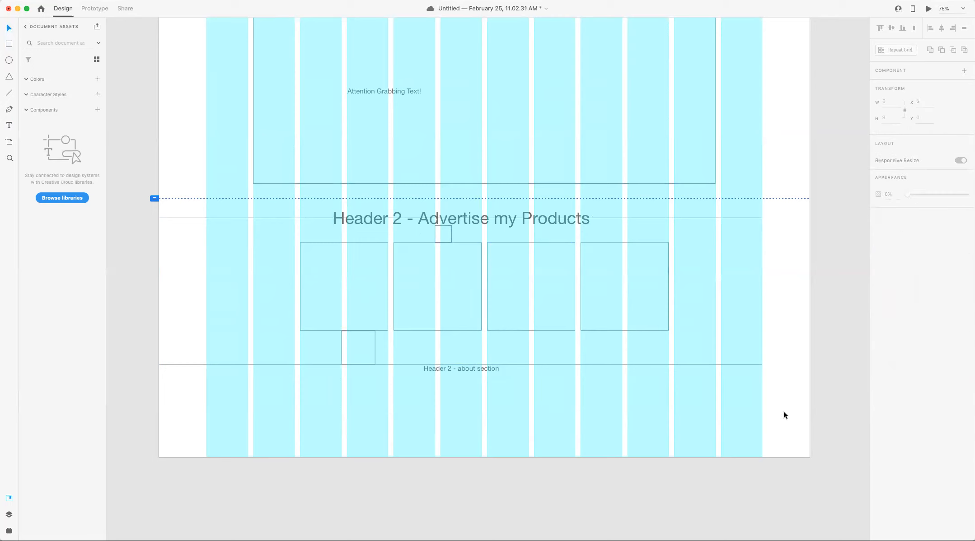